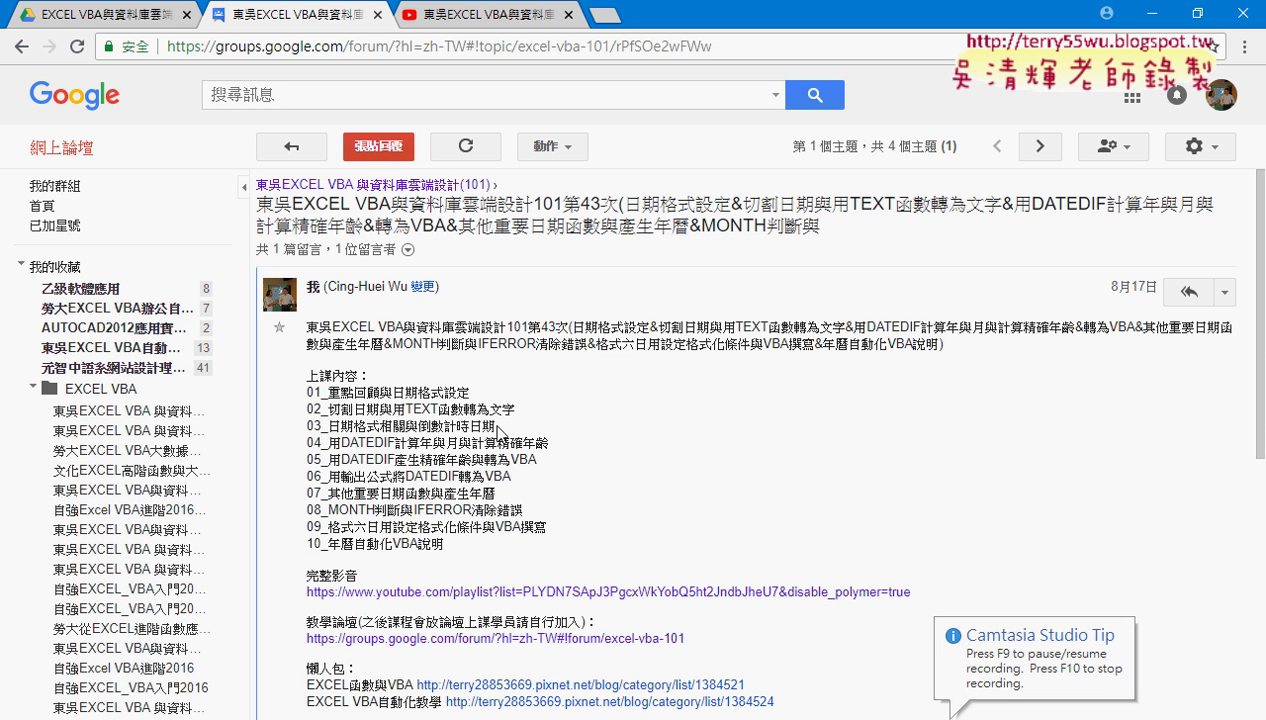
Step: Highlight the DATEDIF (topic 06) and 年曆自動化VBA (topic 10) entries, then move to the YouTube playlist tab
left_click_drag(405, 476, 459, 478)
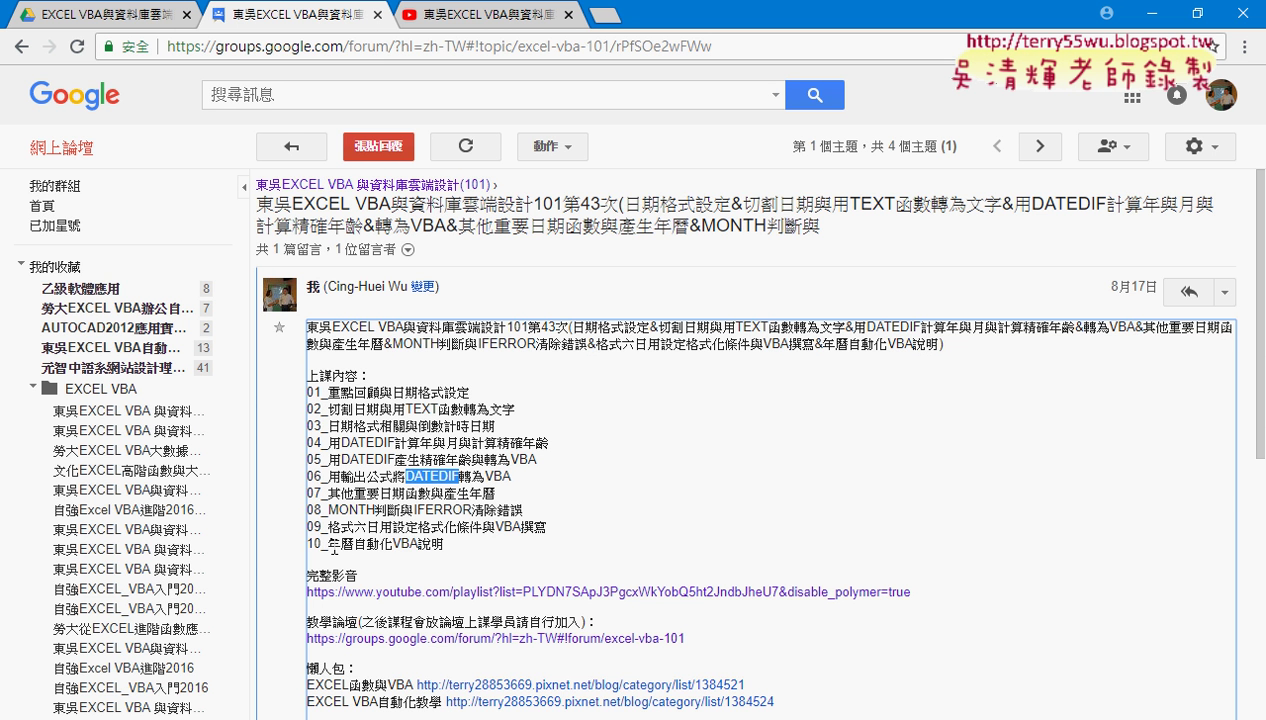
left_click_drag(330, 545, 418, 544)
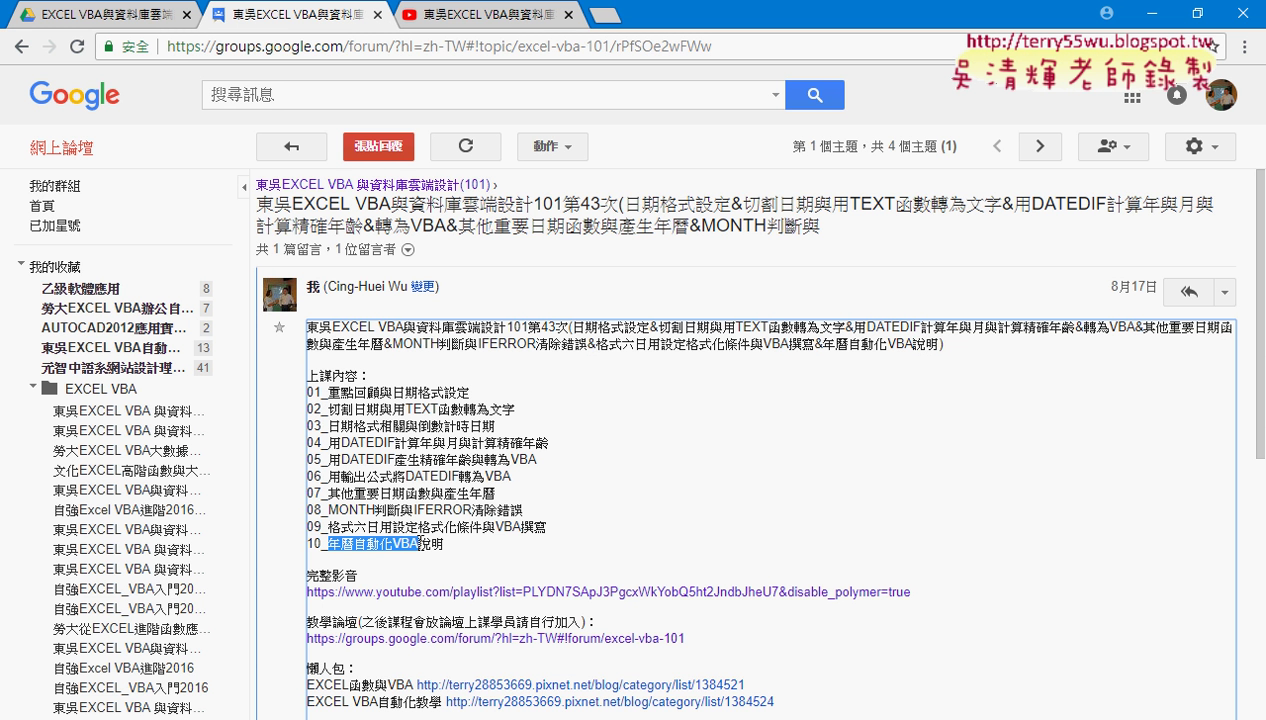
left_click(831, 497)
scroll(969, 514, "down", 1)
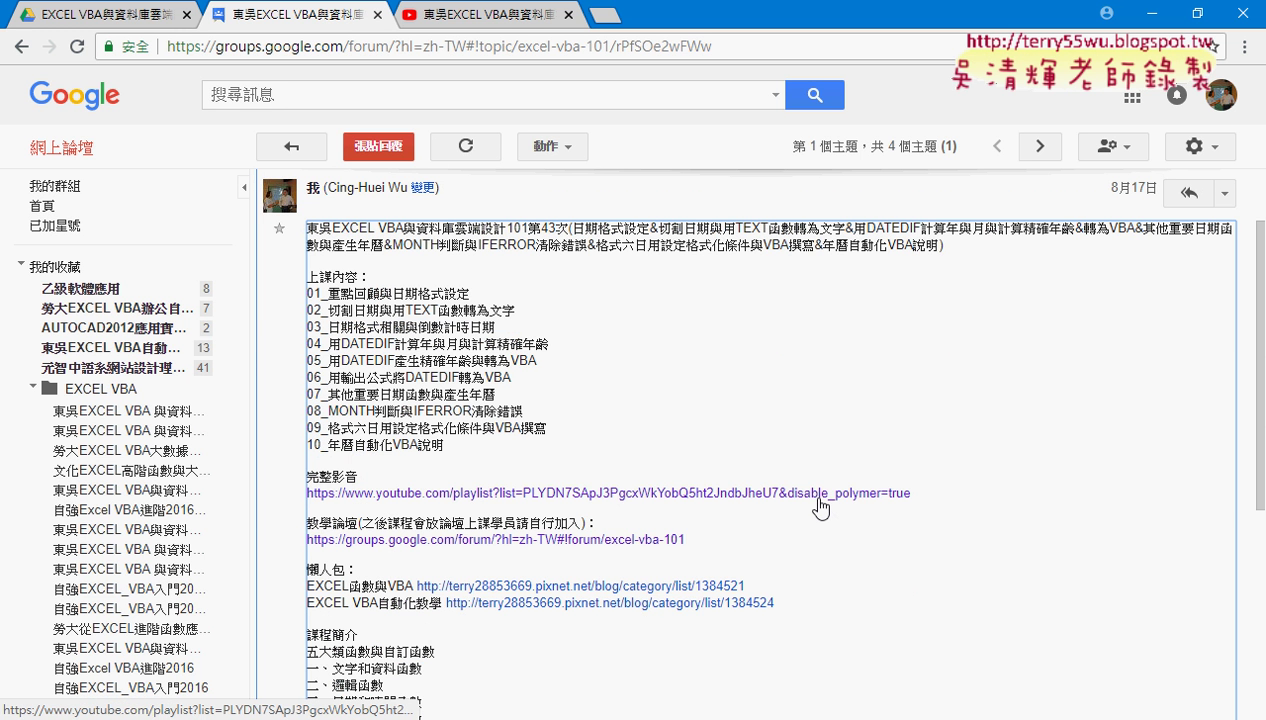
left_click(480, 15)
Step: Scroll through the course playlist videos, then close the YouTube tab
left_click(941, 388)
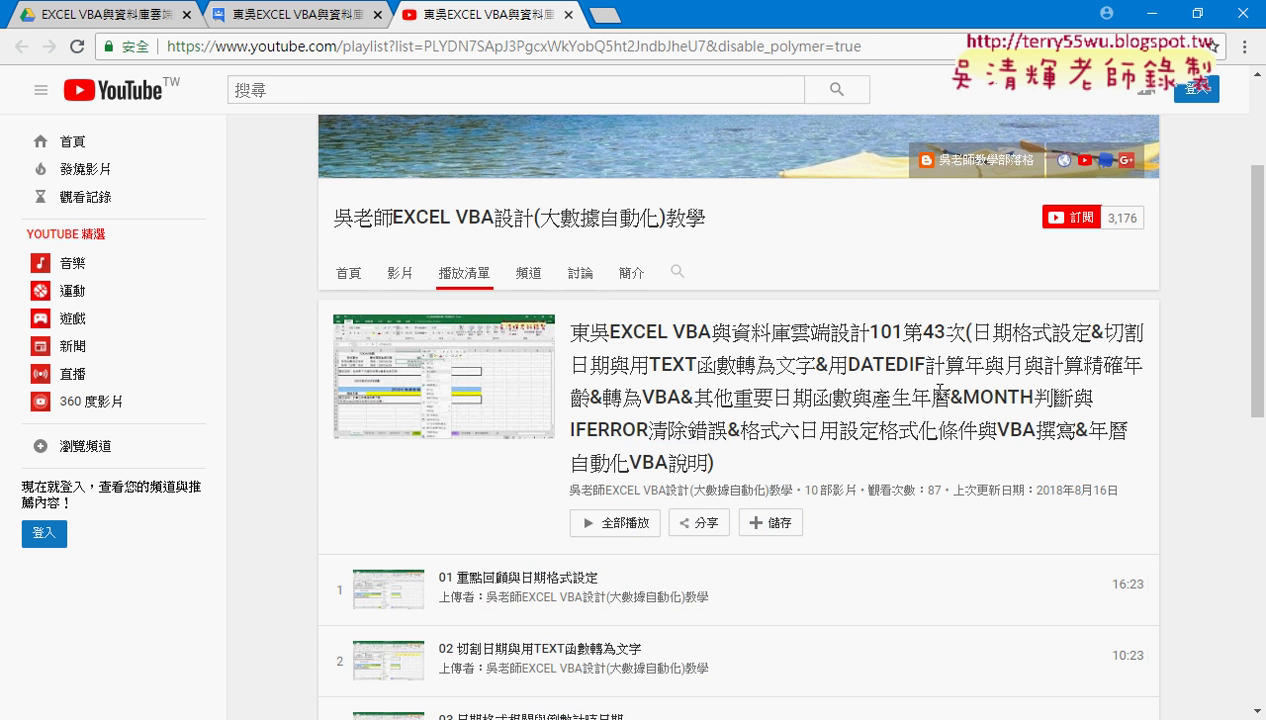
scroll(941, 388, "down", 2)
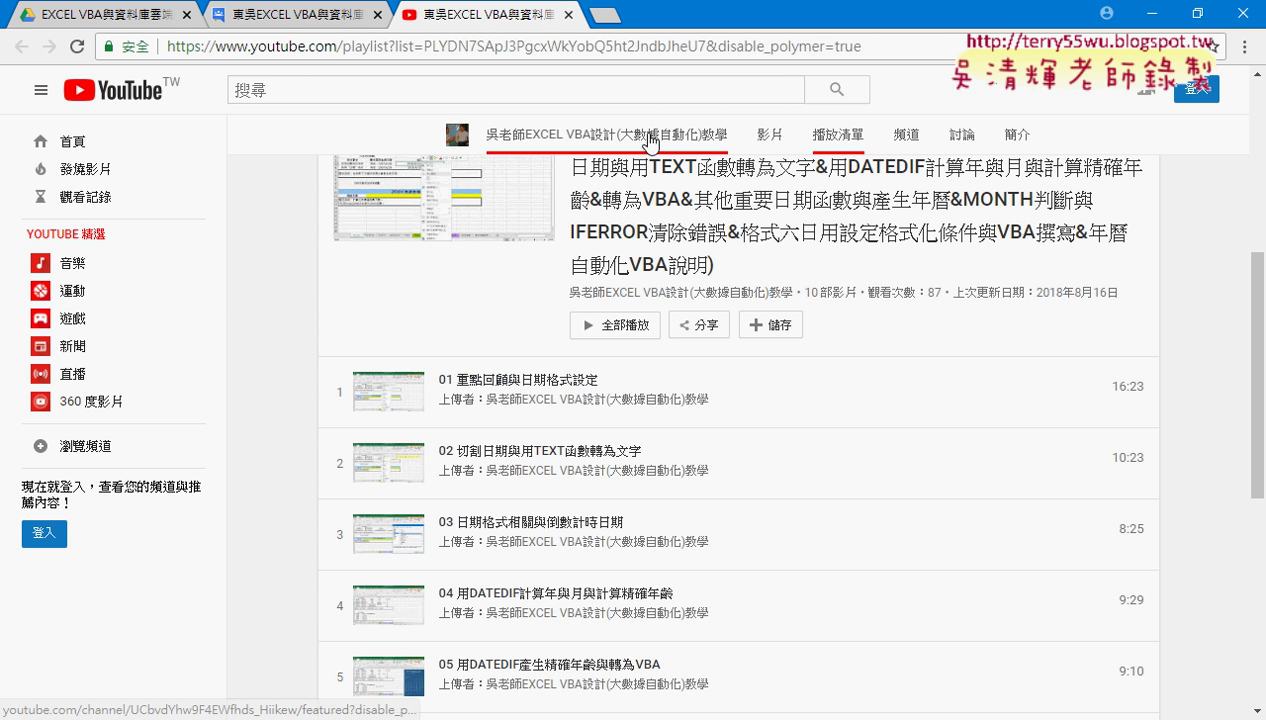
left_click(569, 15)
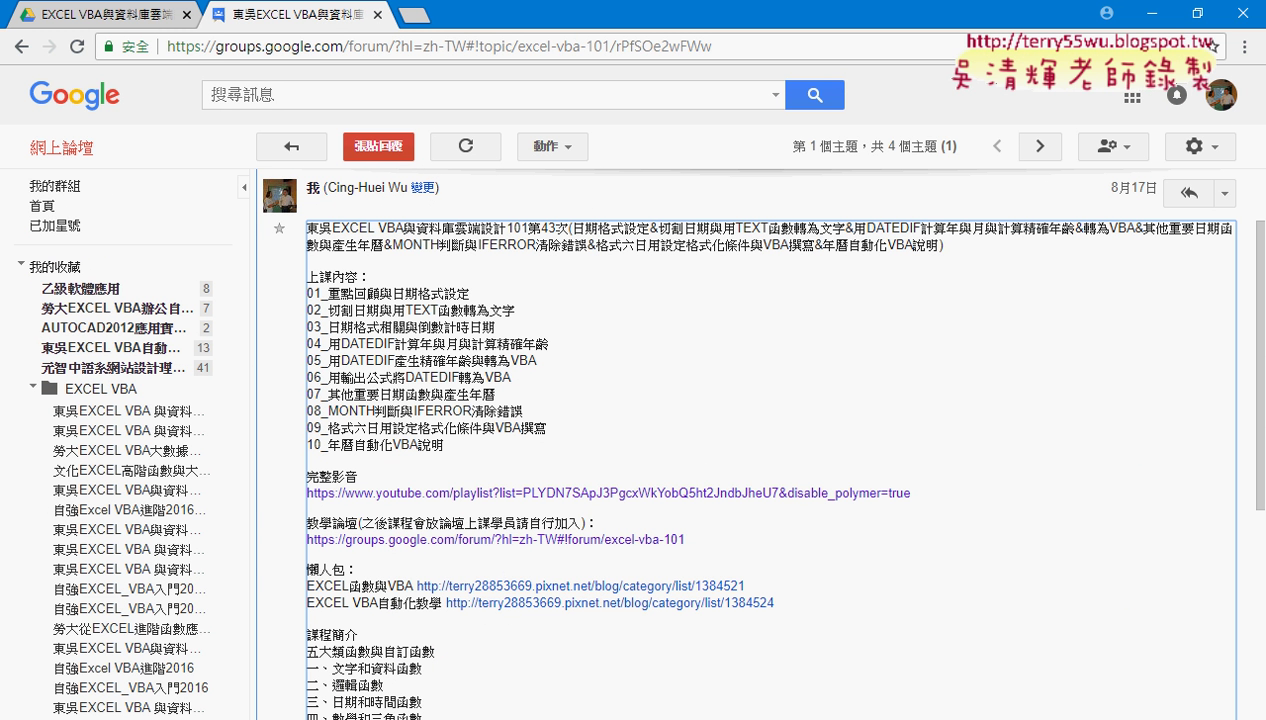
Step: Navigate from 範例檔(101) into the 04數學函數 folder and select its Excel workbook
left_click(305, 645)
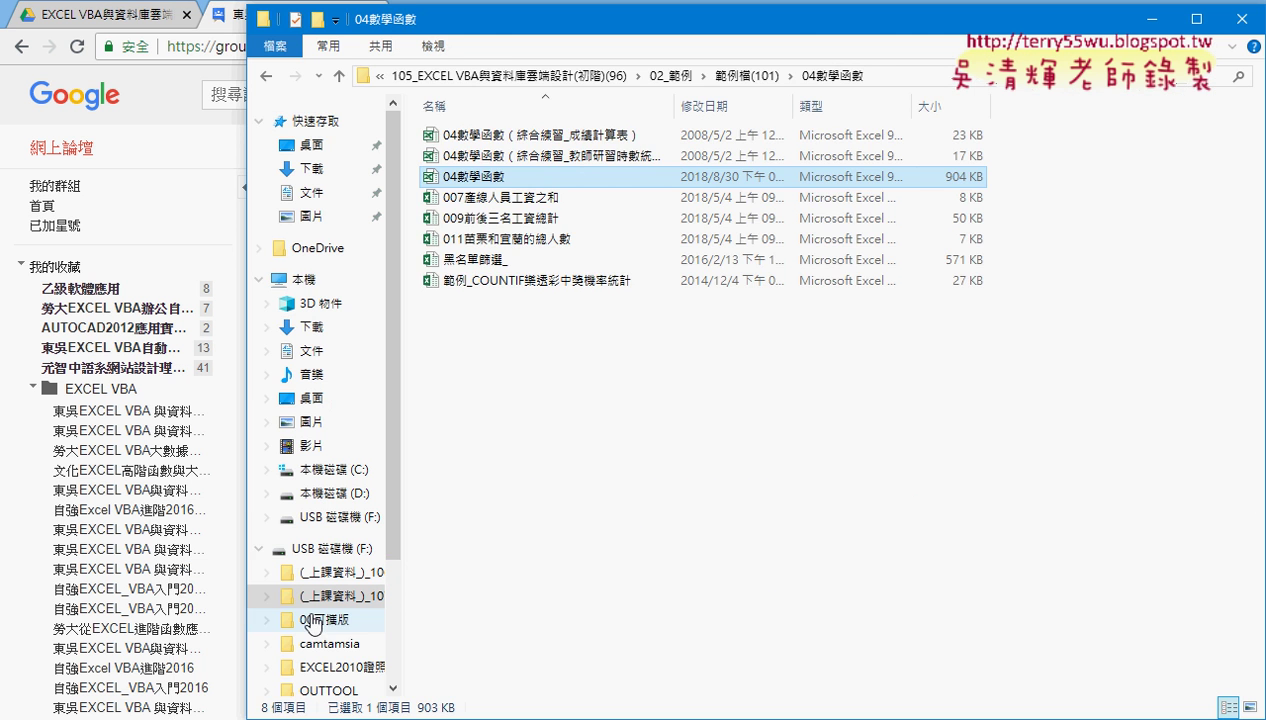
left_click(752, 78)
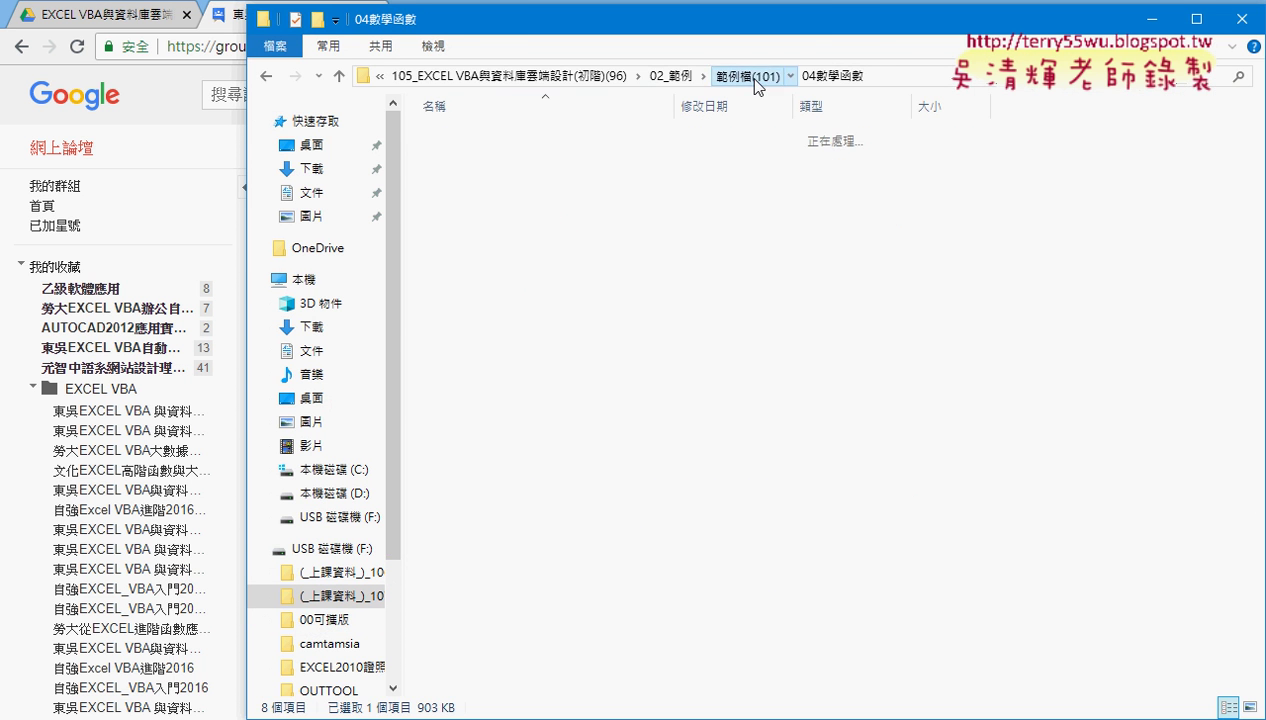
left_click(493, 182)
left_click(493, 201)
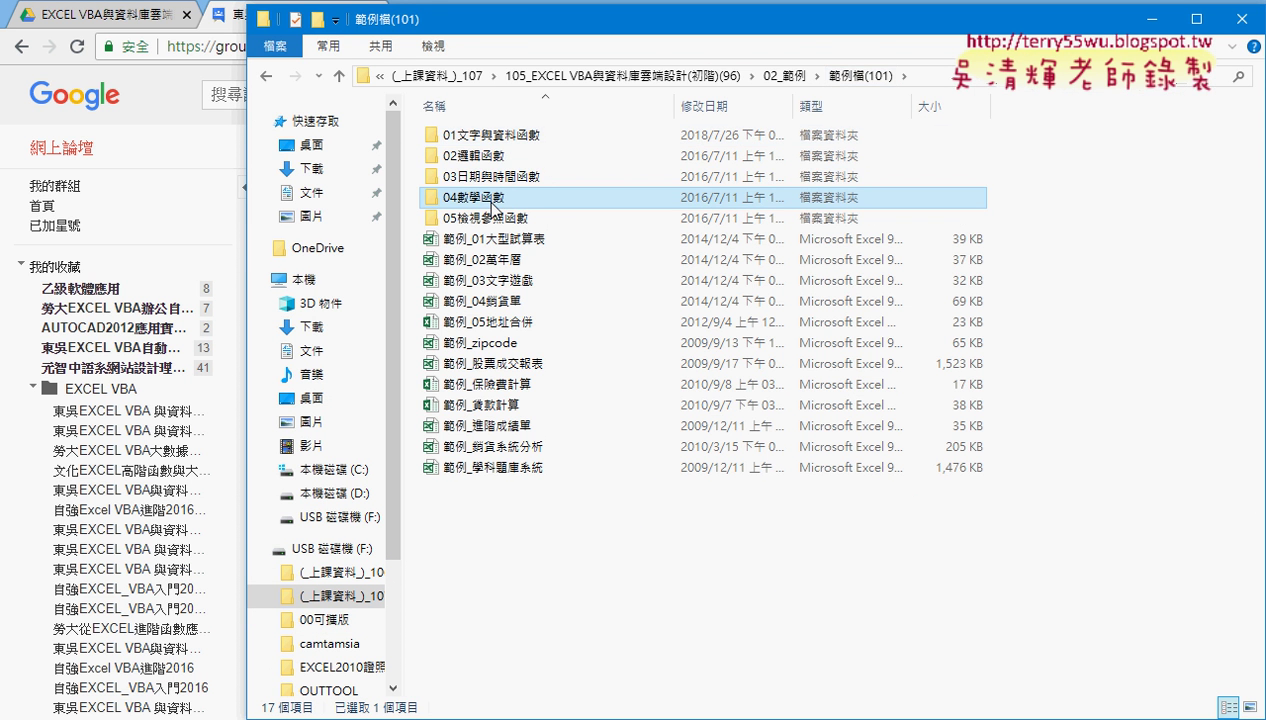
double_click(493, 205)
left_click(507, 186)
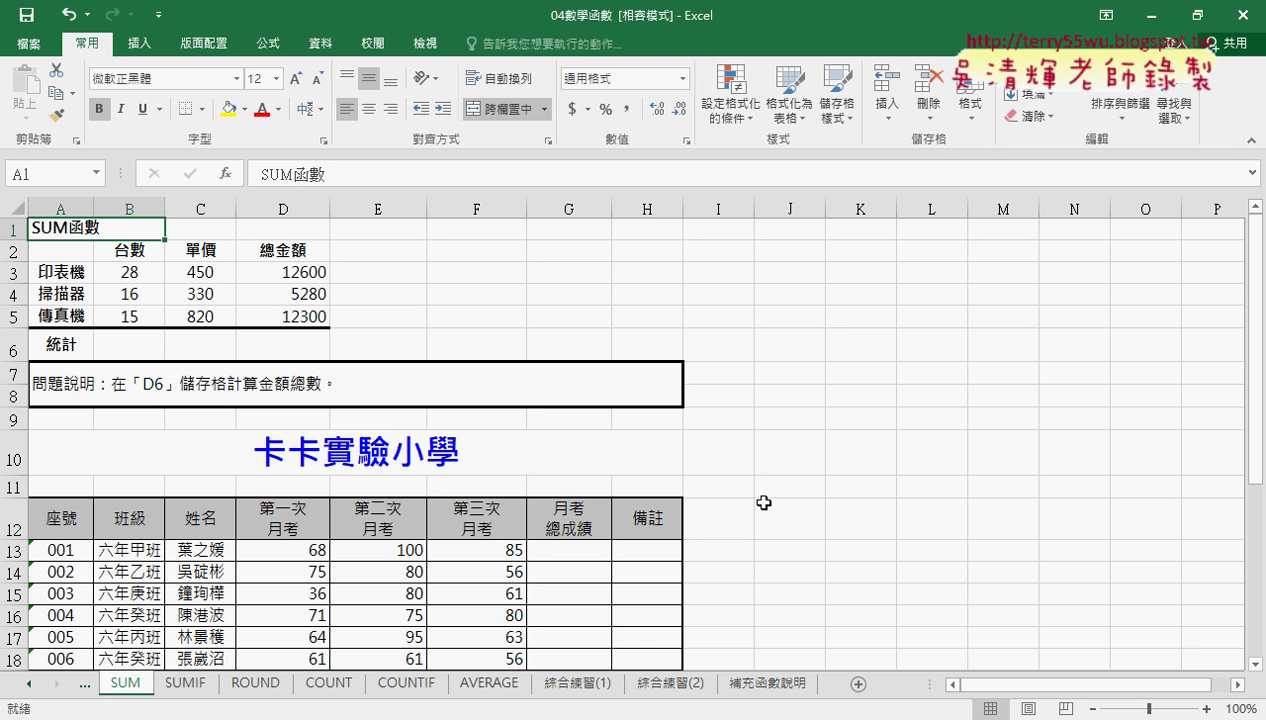
Step: Scroll to the score table and select the first student's three exam scores
scroll(763, 502, "down", 1)
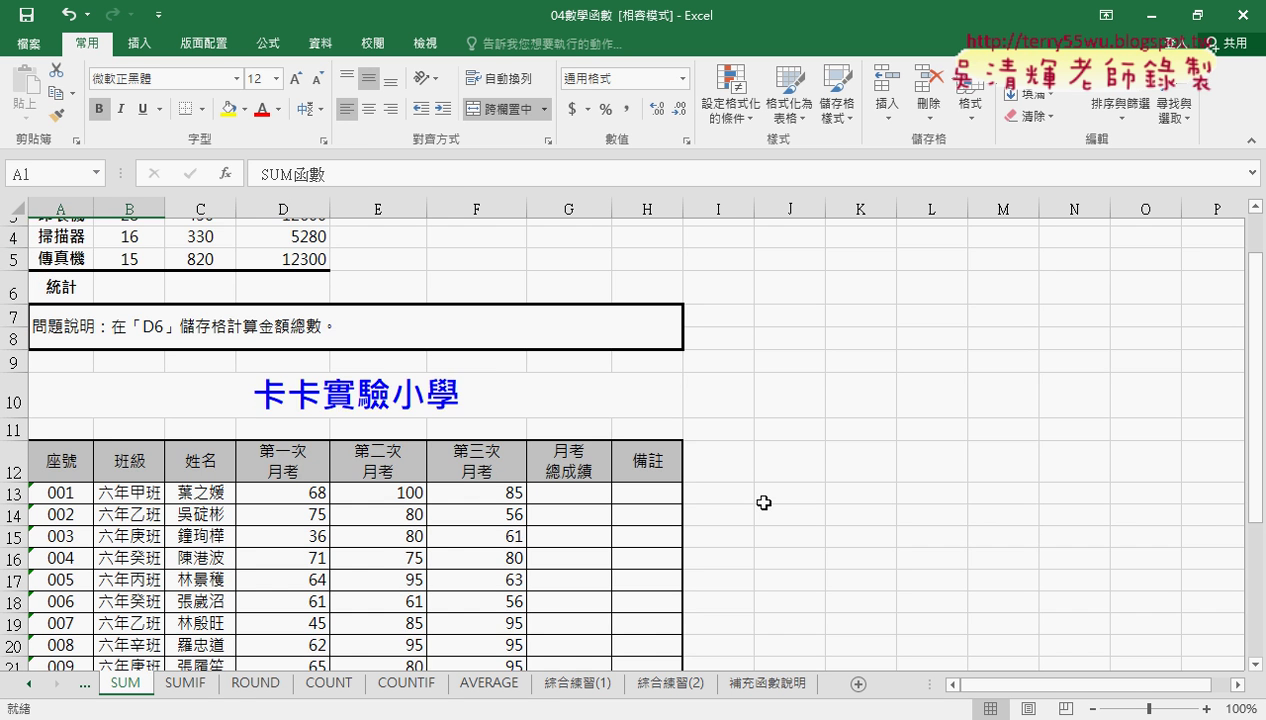
scroll(763, 502, "down", 2)
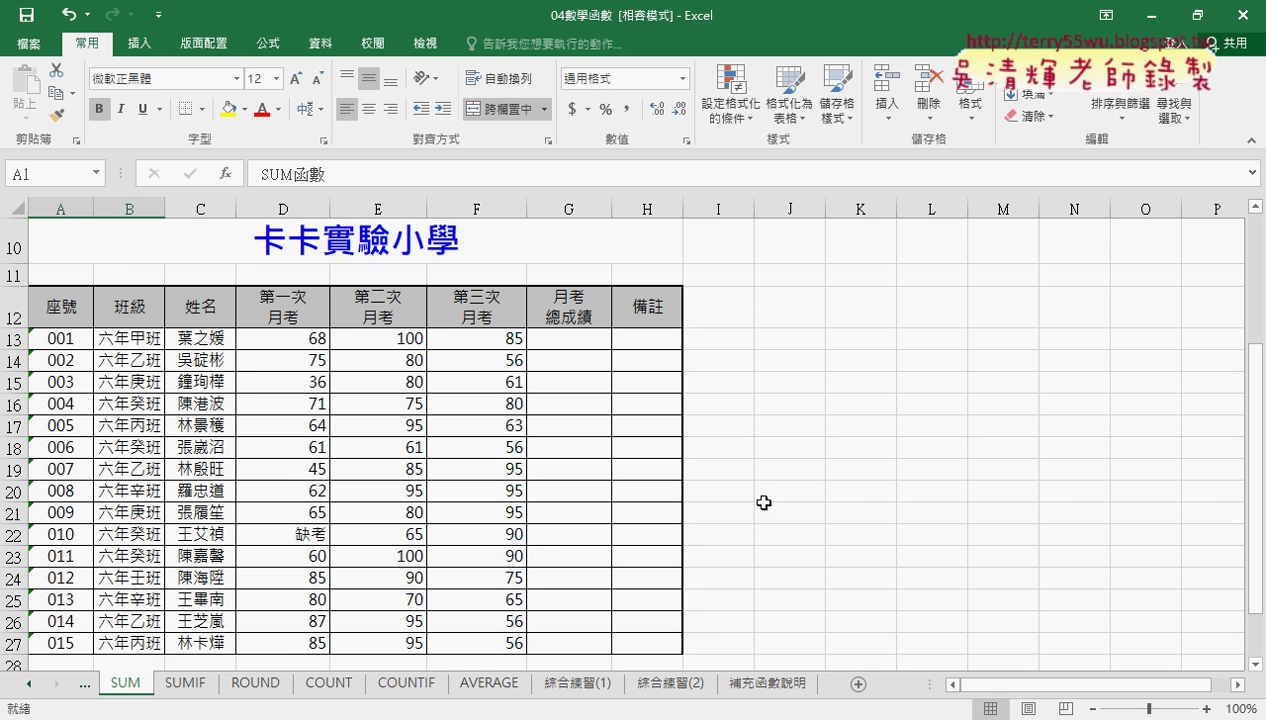
left_click(572, 334)
left_click_drag(303, 338, 505, 340)
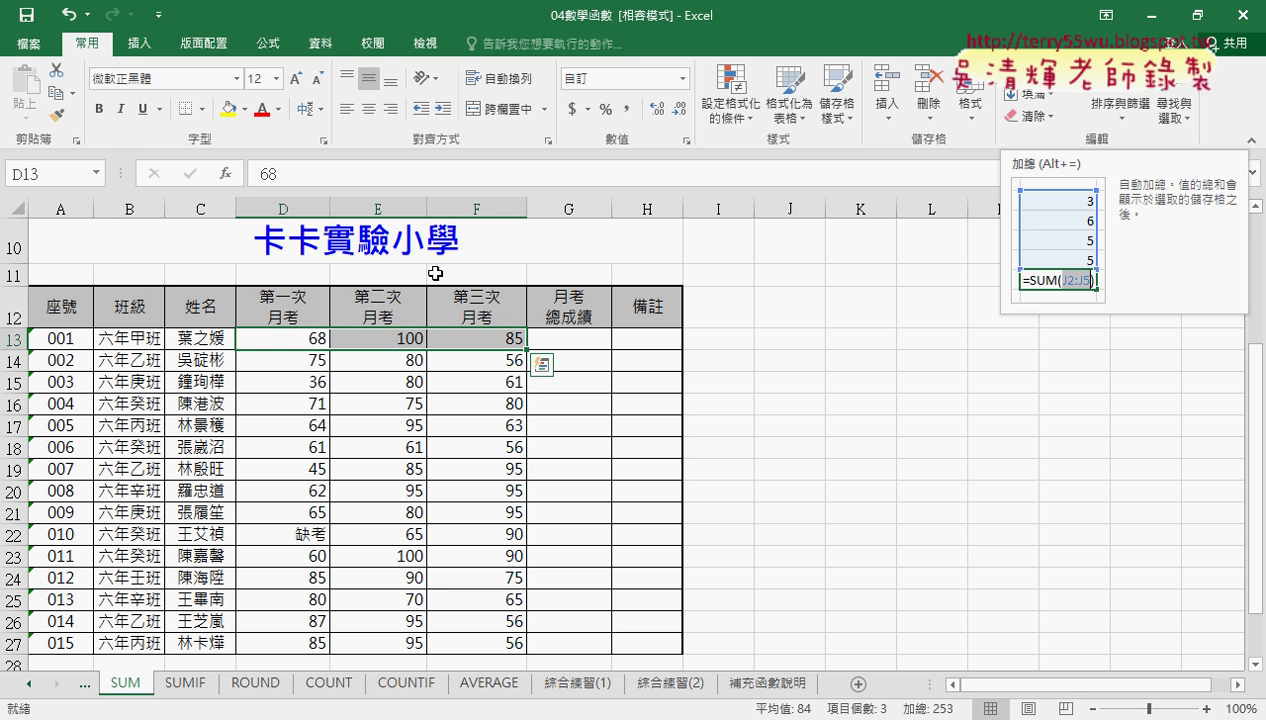
Step: Enter weights 30%, 30% and 40% in D11:F11, filling across with Ctrl+R
left_click(310, 279)
type("3")
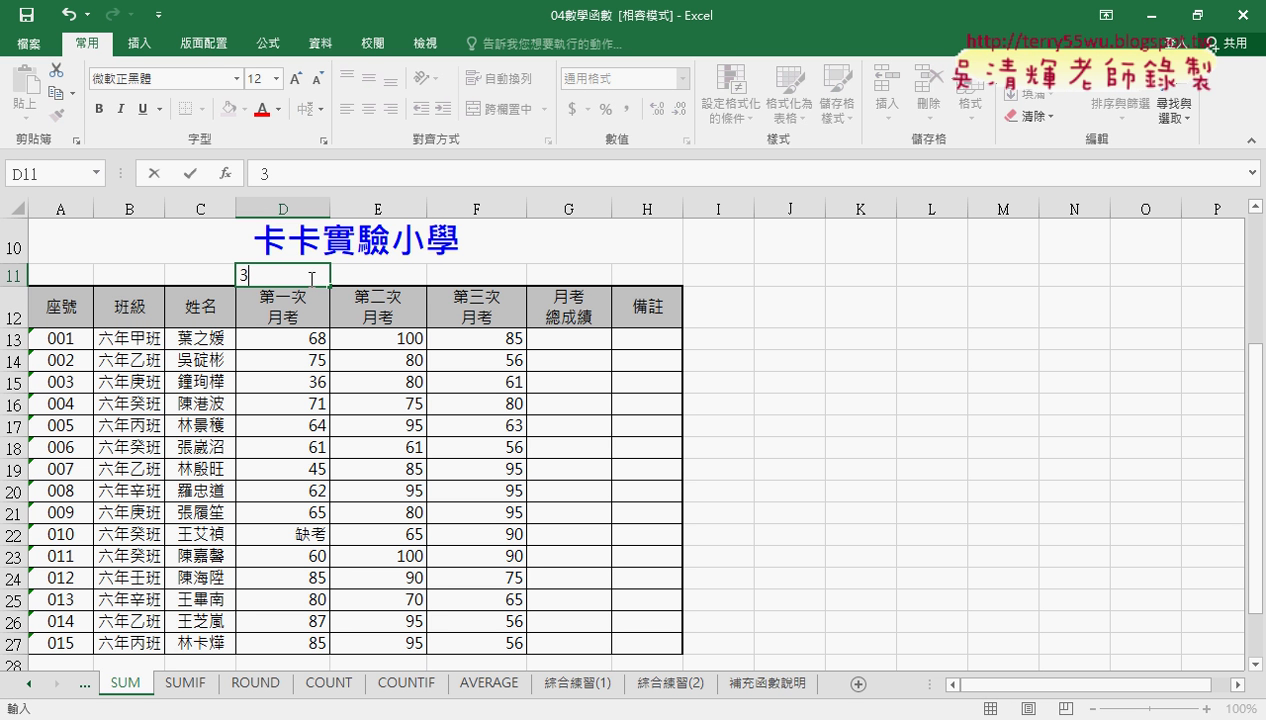
type("0")
type("%")
left_click_drag(322, 278, 526, 280)
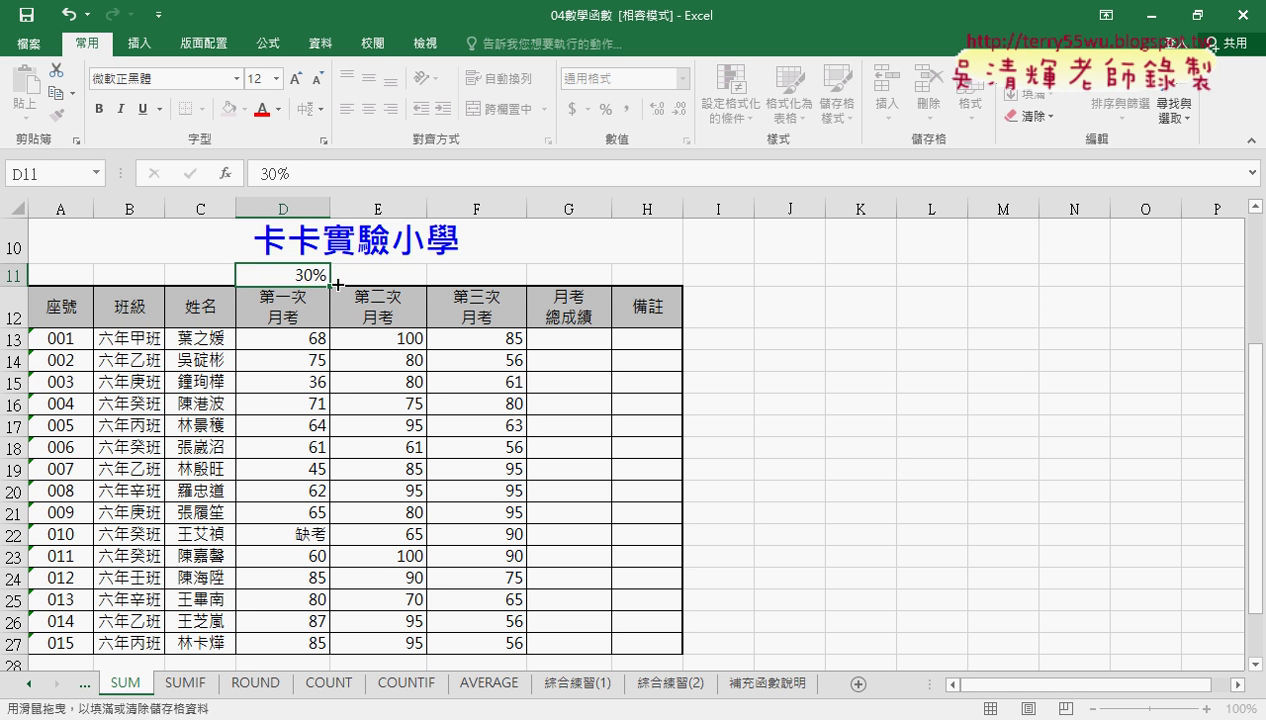
key("ctrl+r")
double_click(498, 272)
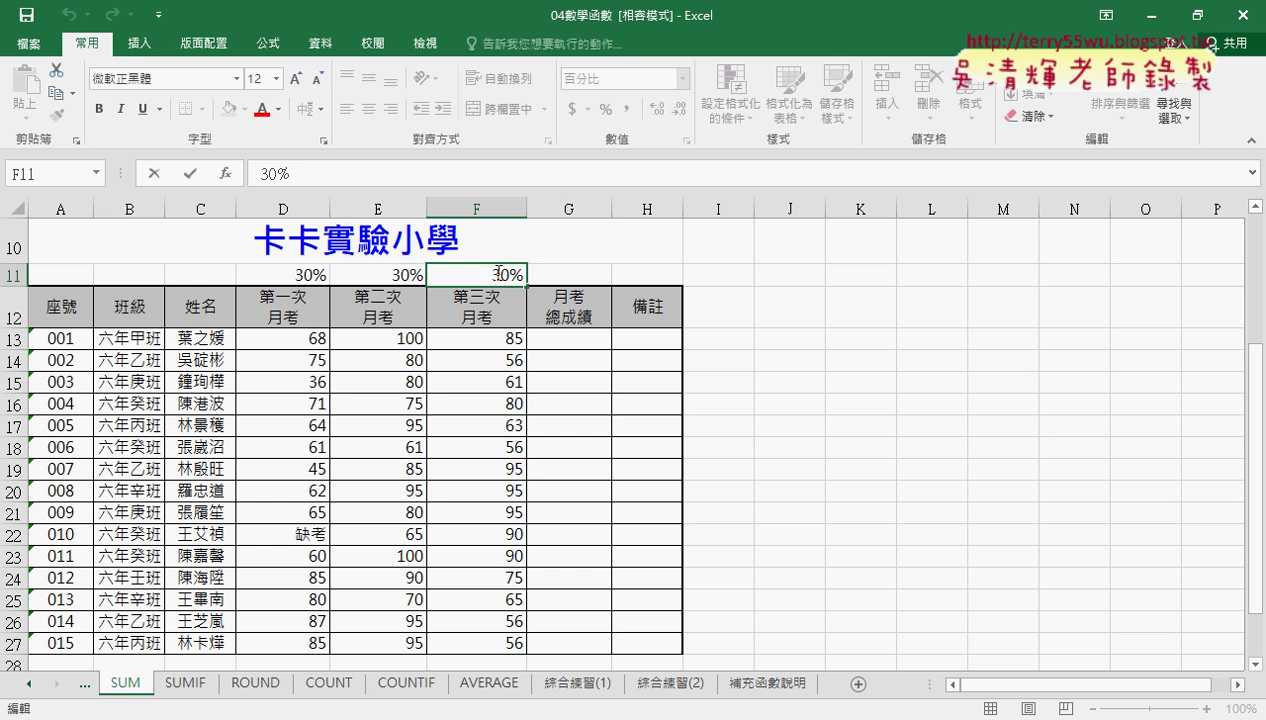
left_click_drag(498, 272, 490, 272)
type("4")
key("Return")
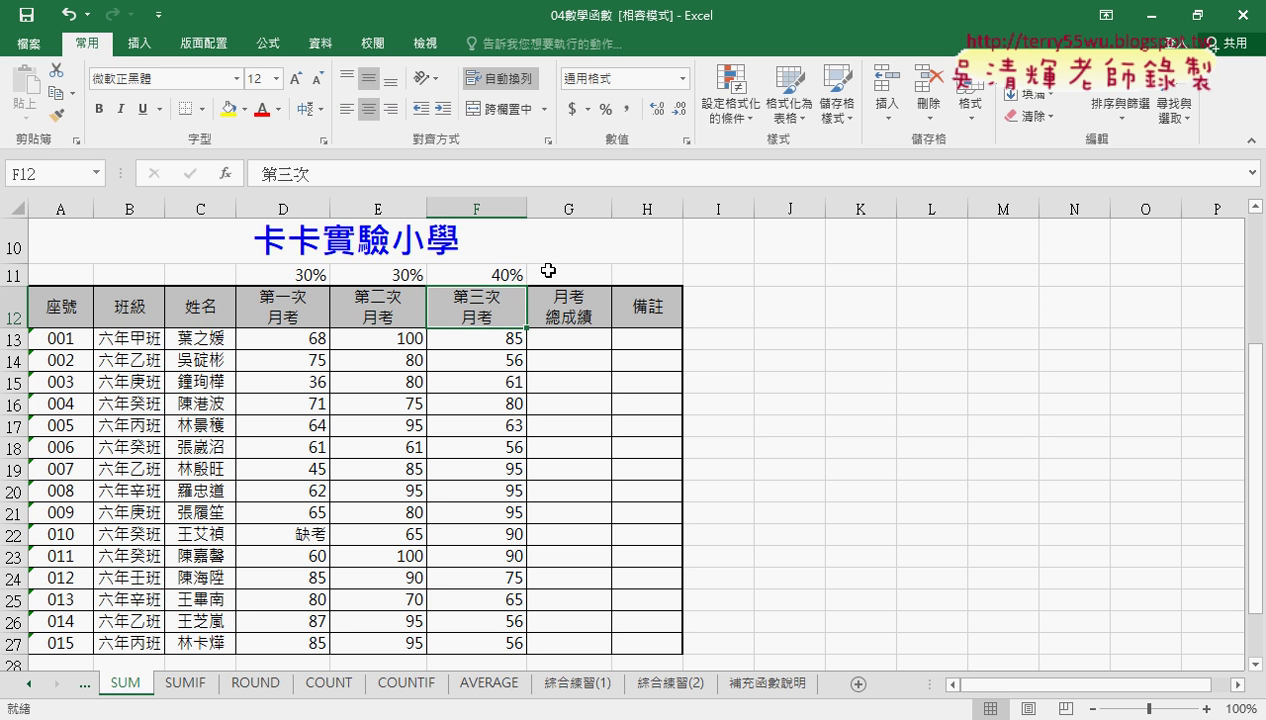
Step: Compare the weight row D11:F11 with the scores D13:F13, then select G13
left_click_drag(306, 340, 515, 341)
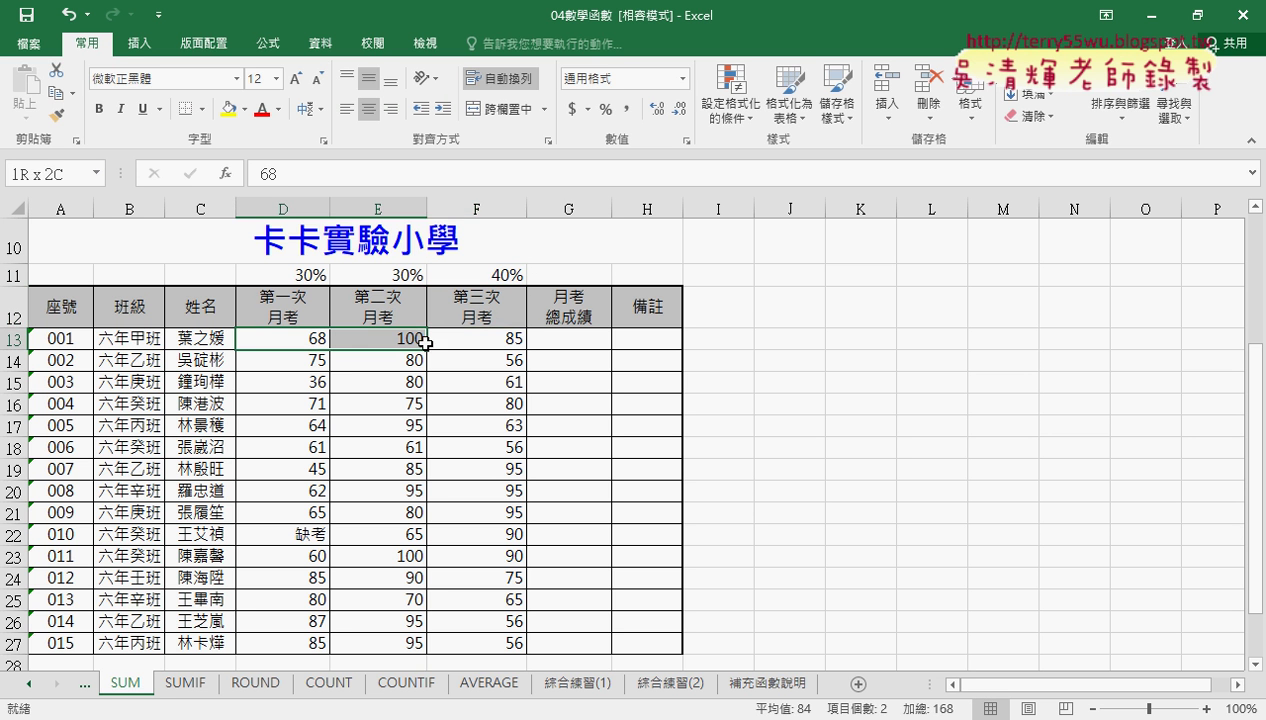
left_click_drag(290, 274, 500, 274)
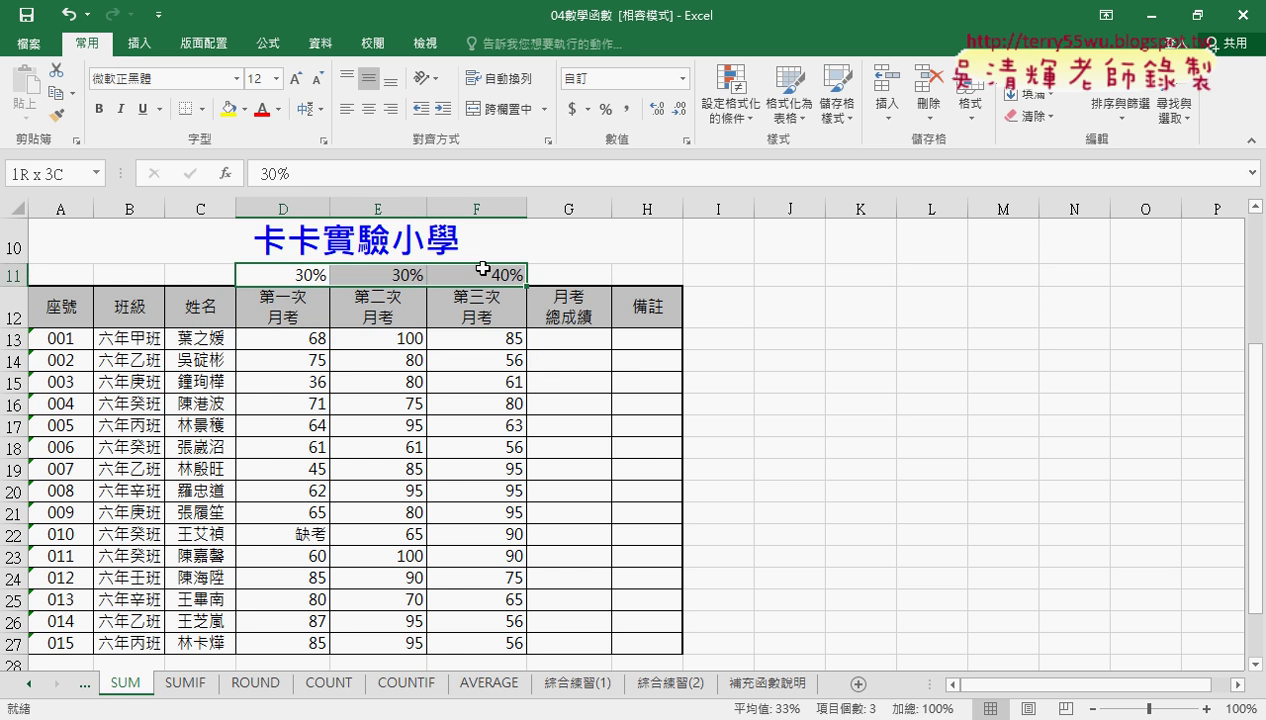
left_click_drag(300, 343, 491, 342)
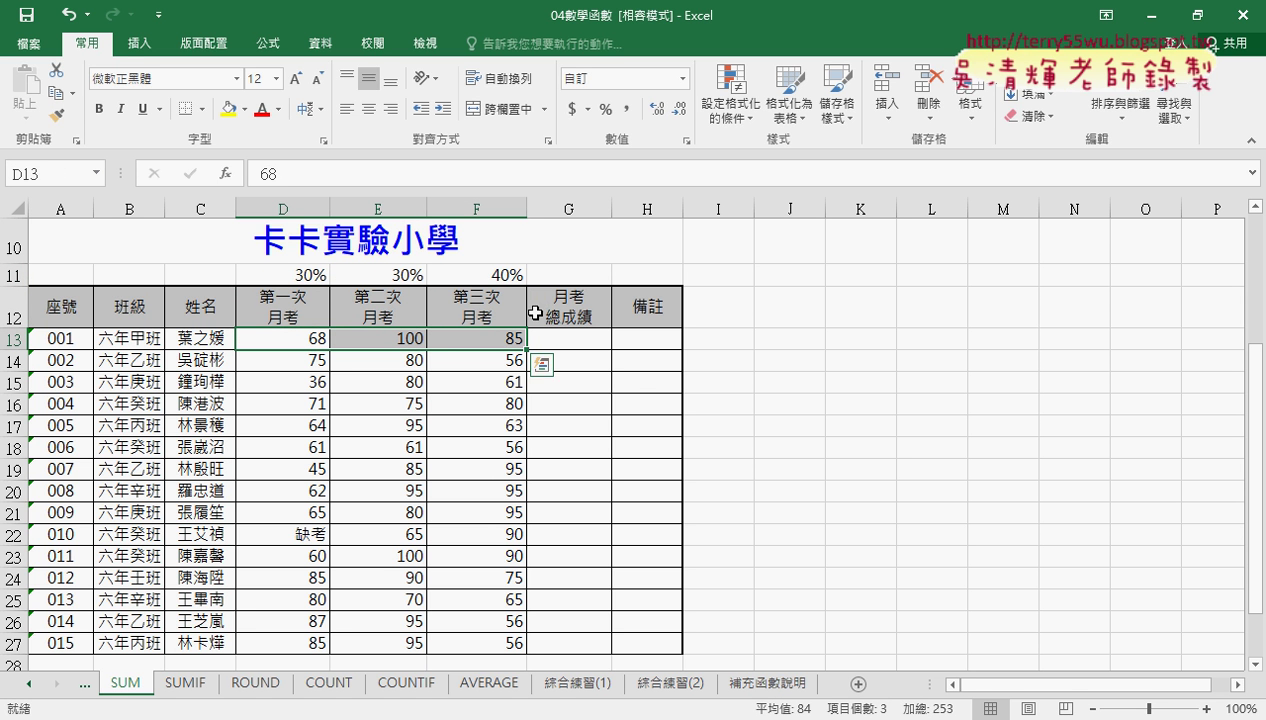
left_click_drag(302, 276, 458, 280)
left_click_drag(263, 335, 460, 333)
left_click(570, 337)
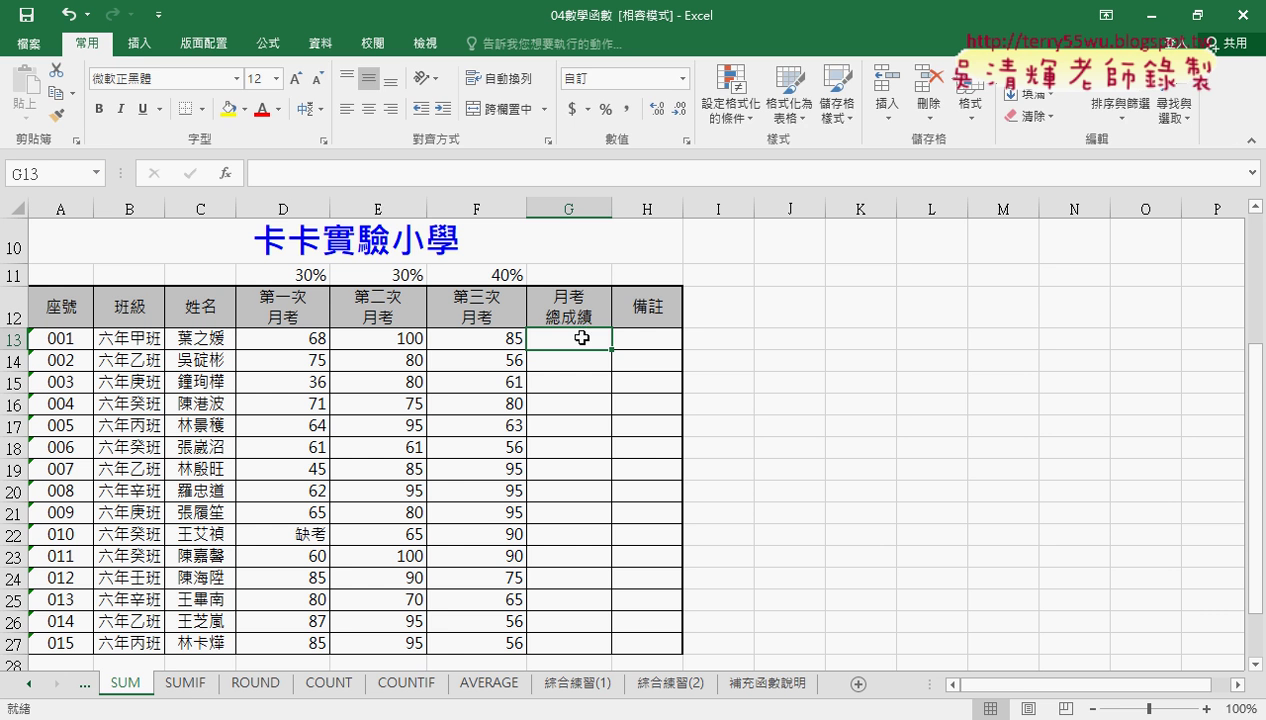
Step: Enter =D11*D13+E11*E13+F11*F13 in G13 by clicking each cell, giving 84
left_click(290, 175)
type("儿")
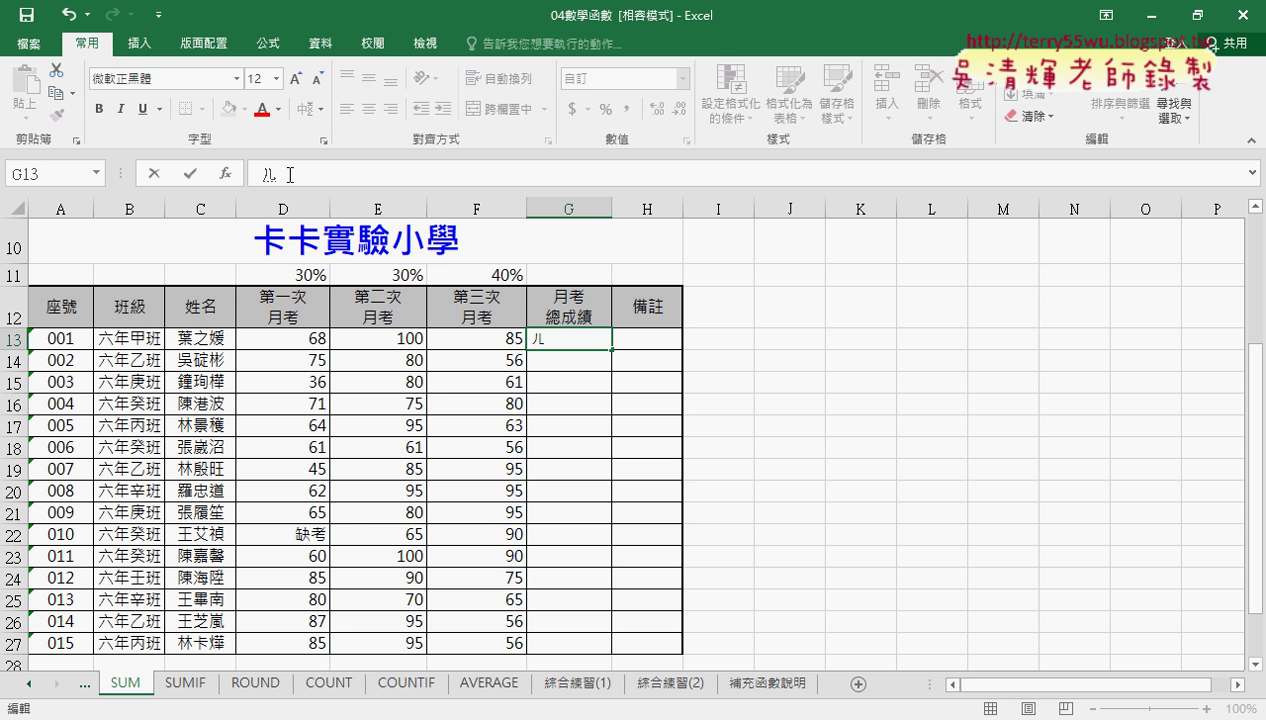
key("BackSpace")
type("=")
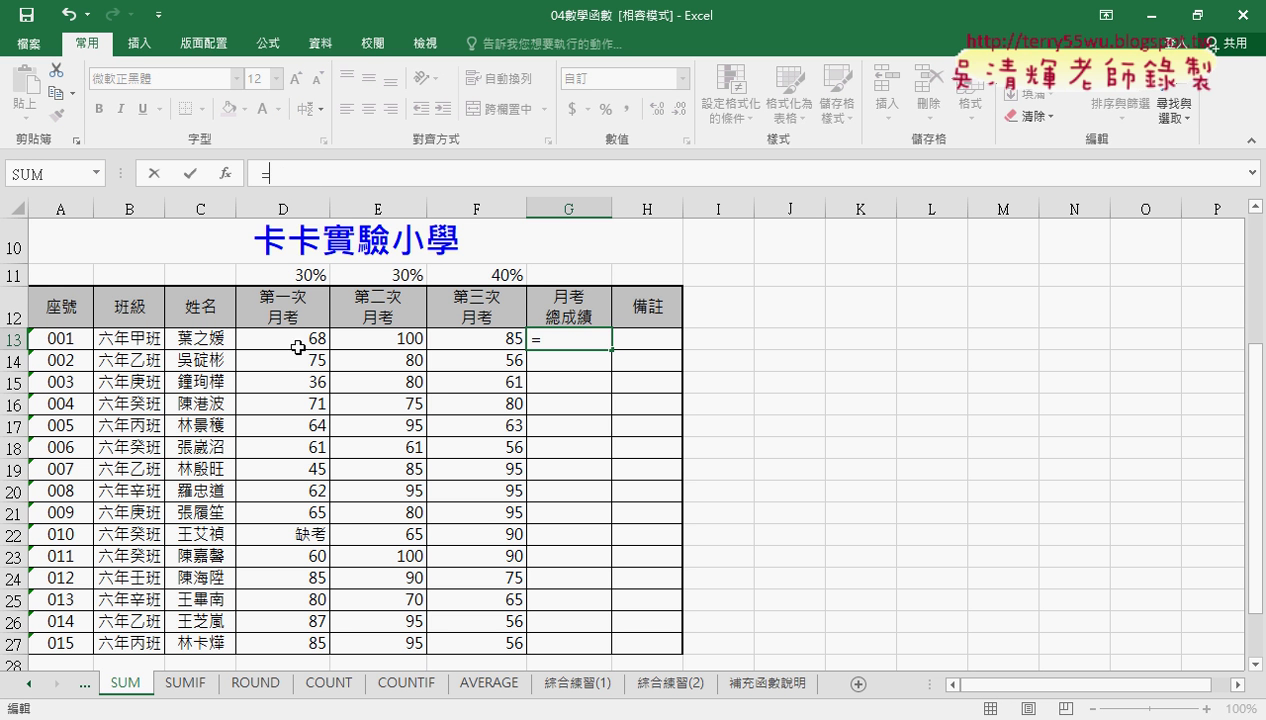
left_click(313, 276)
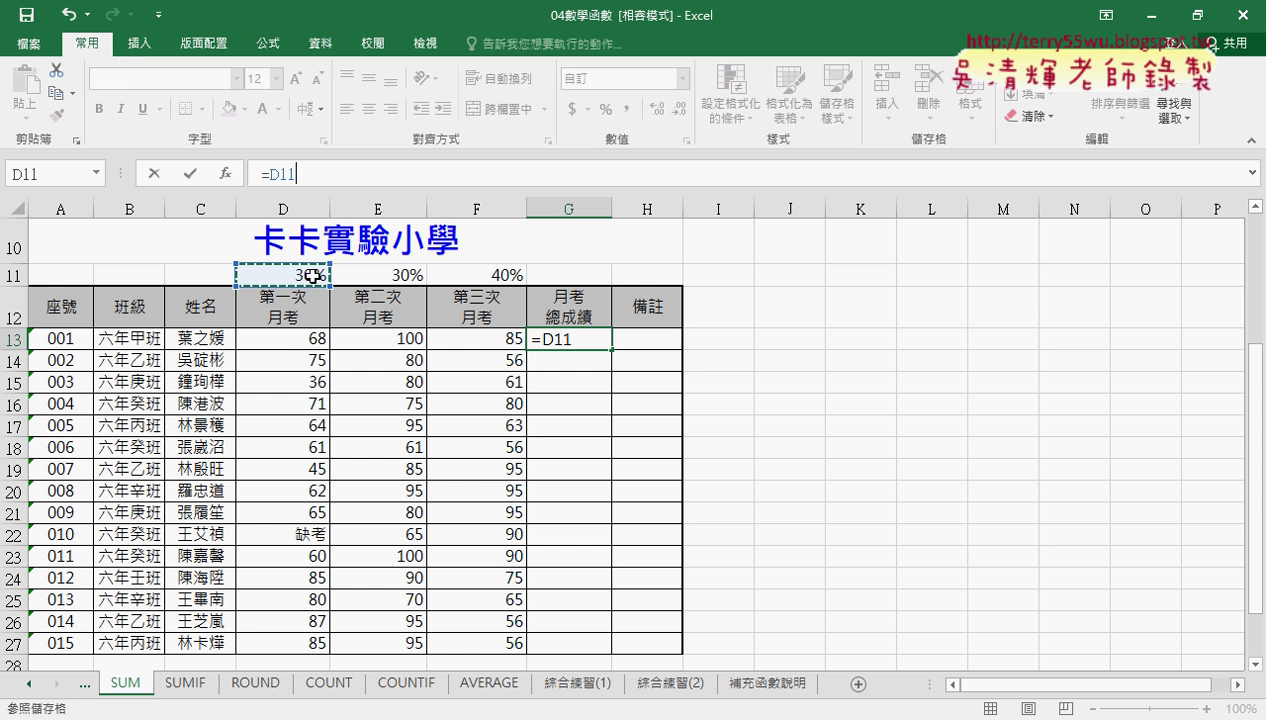
type("*")
left_click(297, 339)
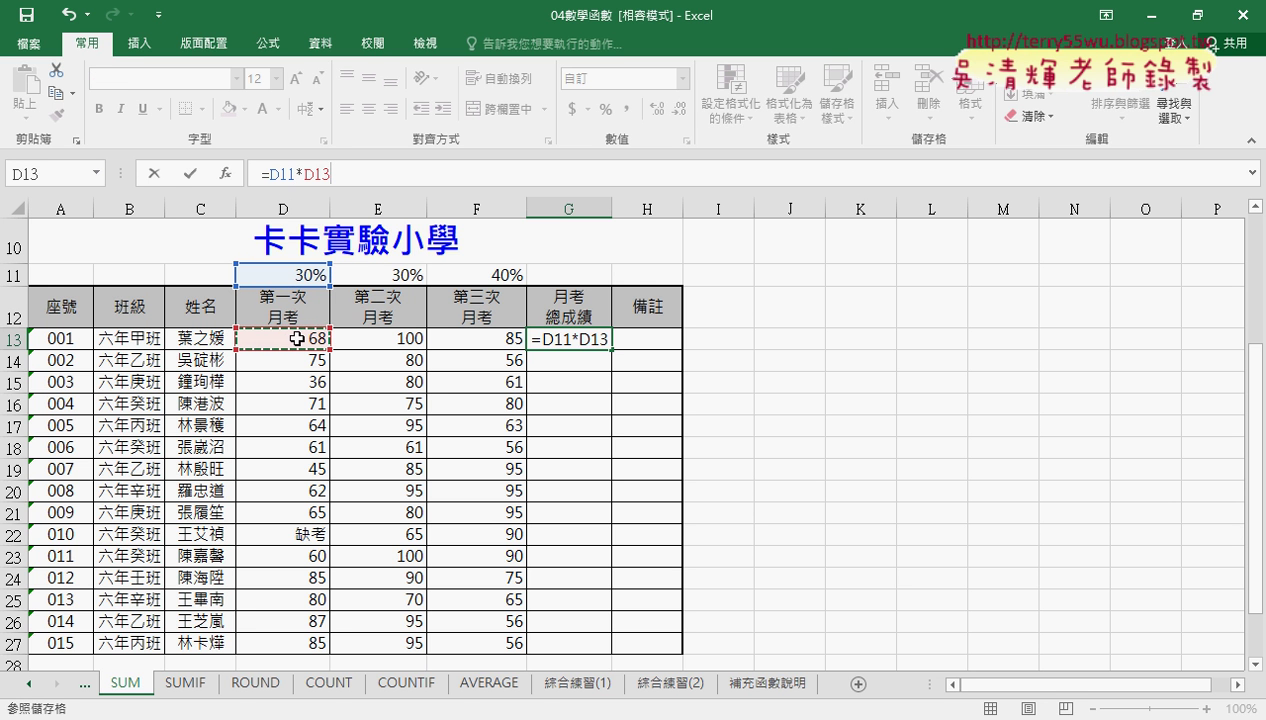
type("+")
left_click(385, 274)
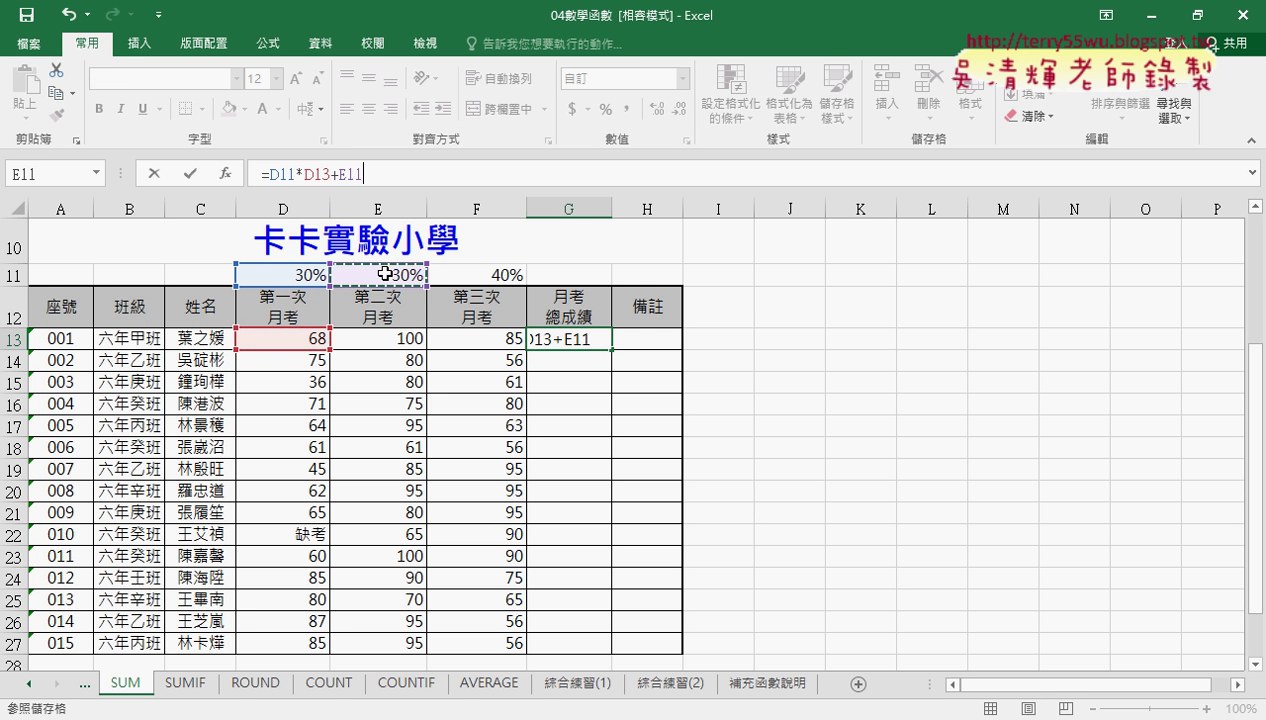
type("*")
left_click(387, 340)
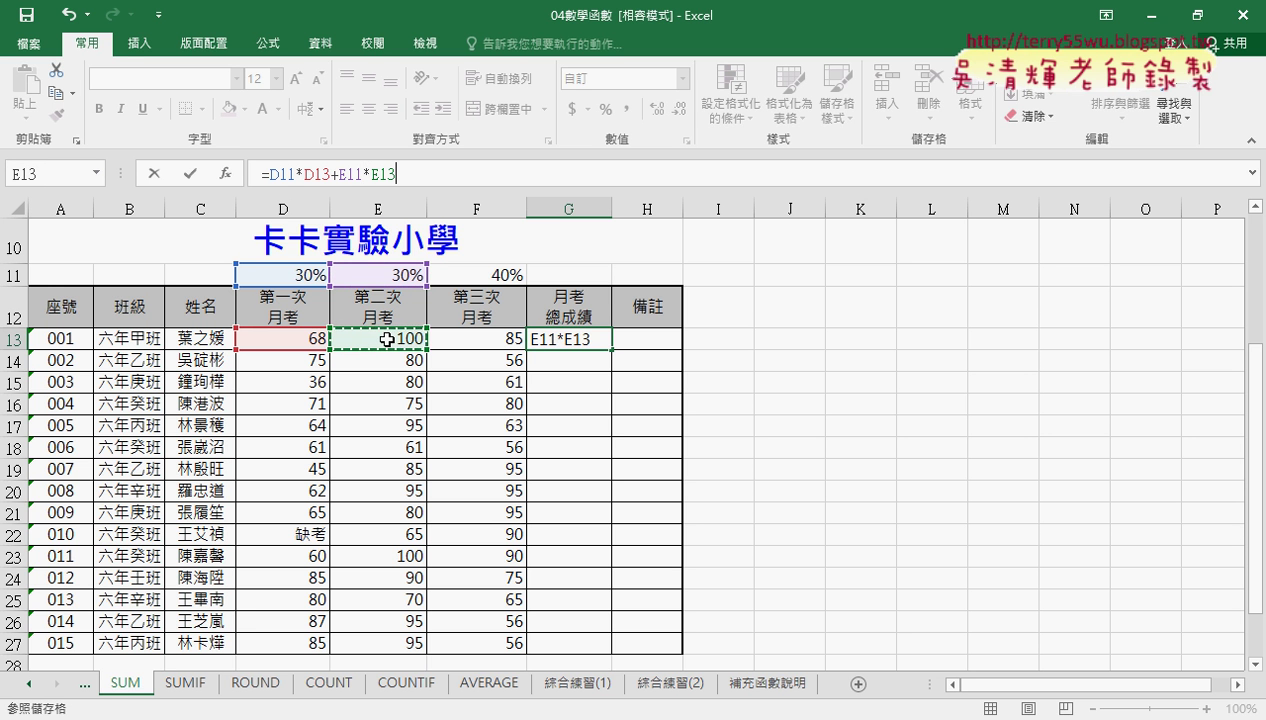
type("+")
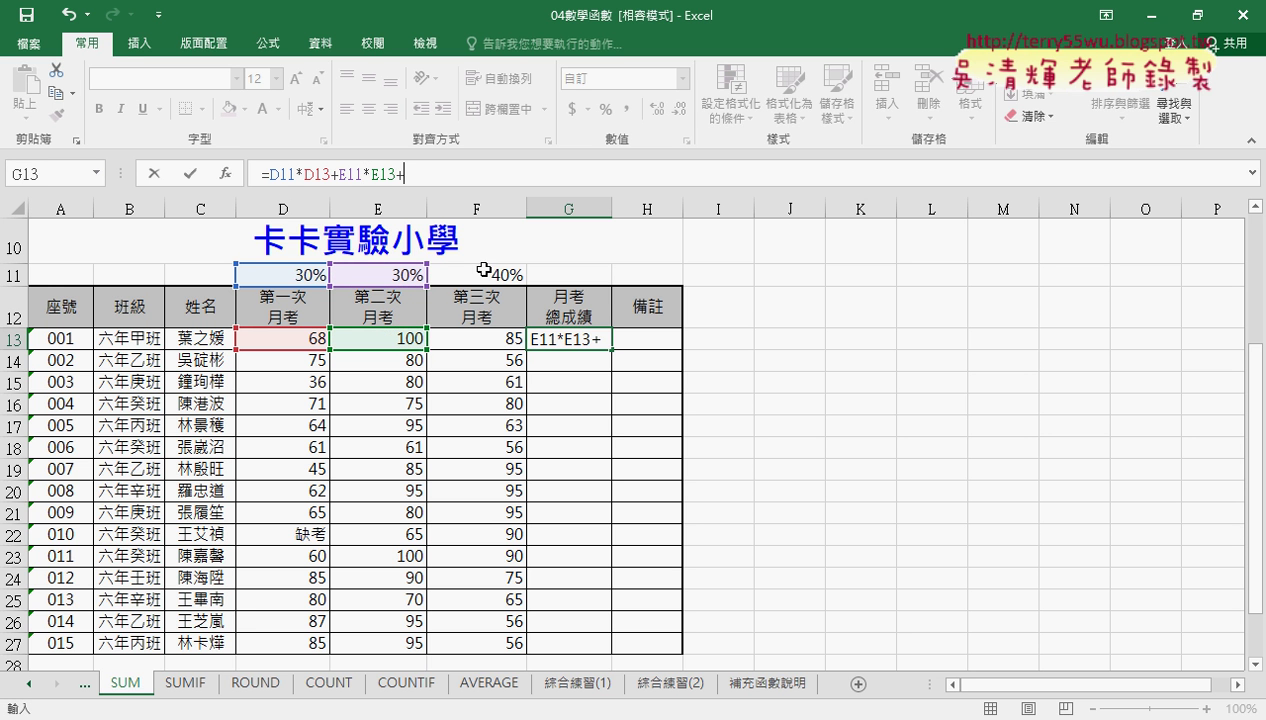
left_click(484, 274)
type("*")
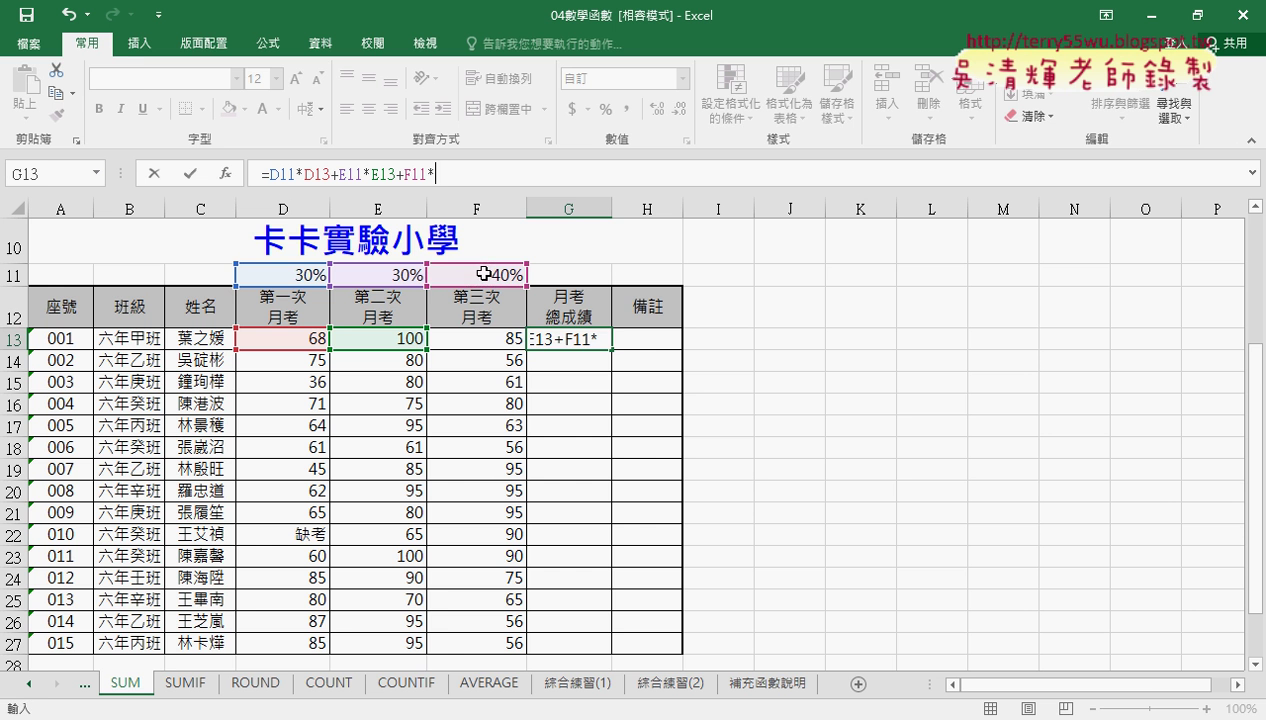
left_click(479, 337)
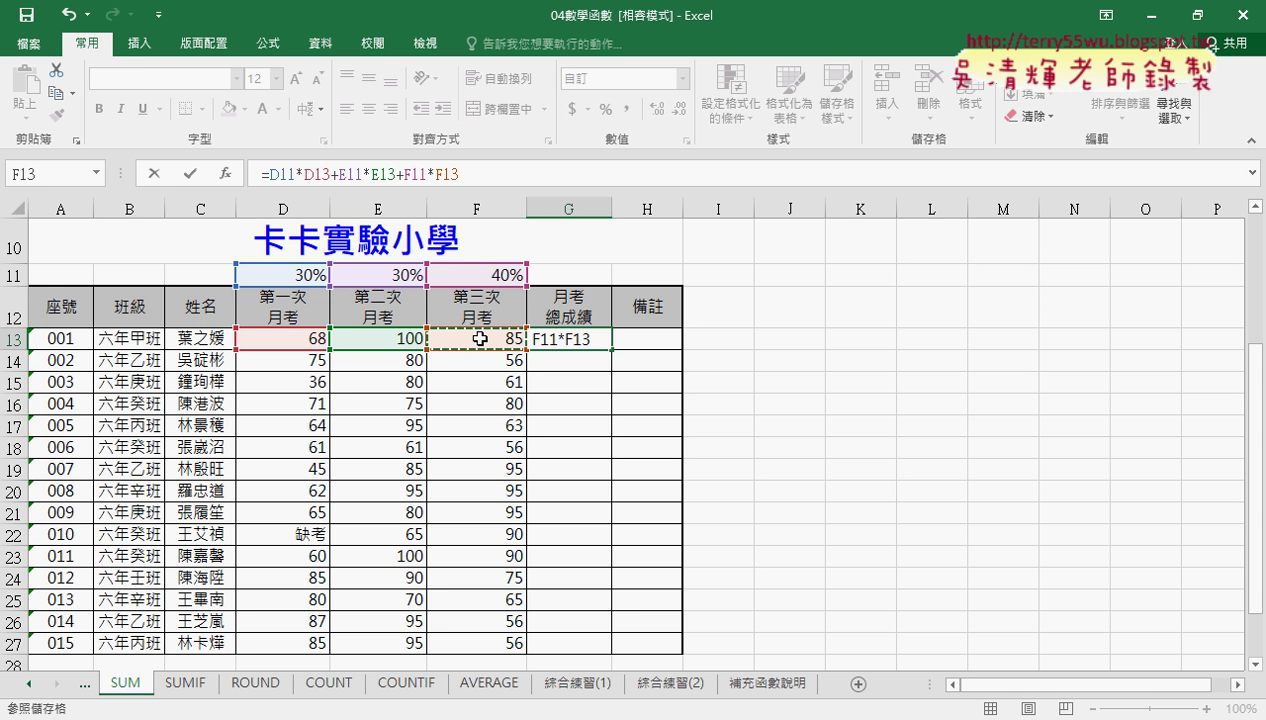
left_click(195, 178)
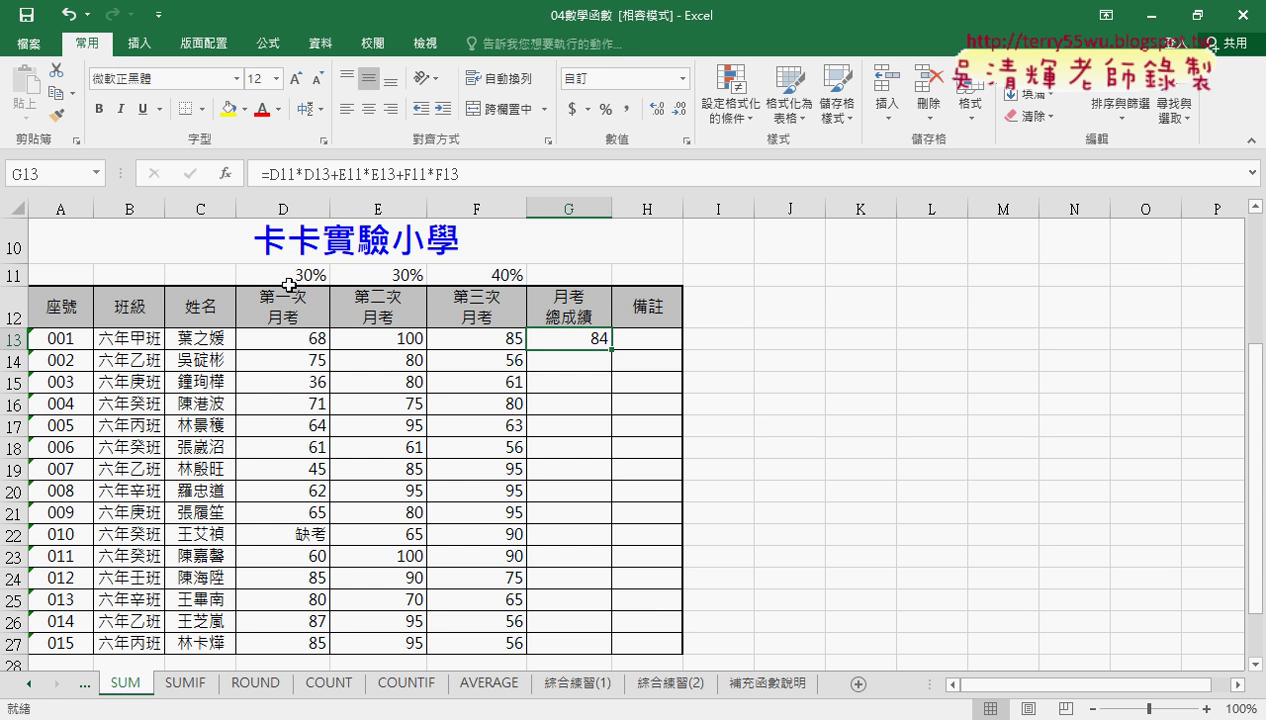
Step: Change G13's formula to =D$11*D13+E$11*E13+F$11*F13 to lock the weight row
left_click(8, 274)
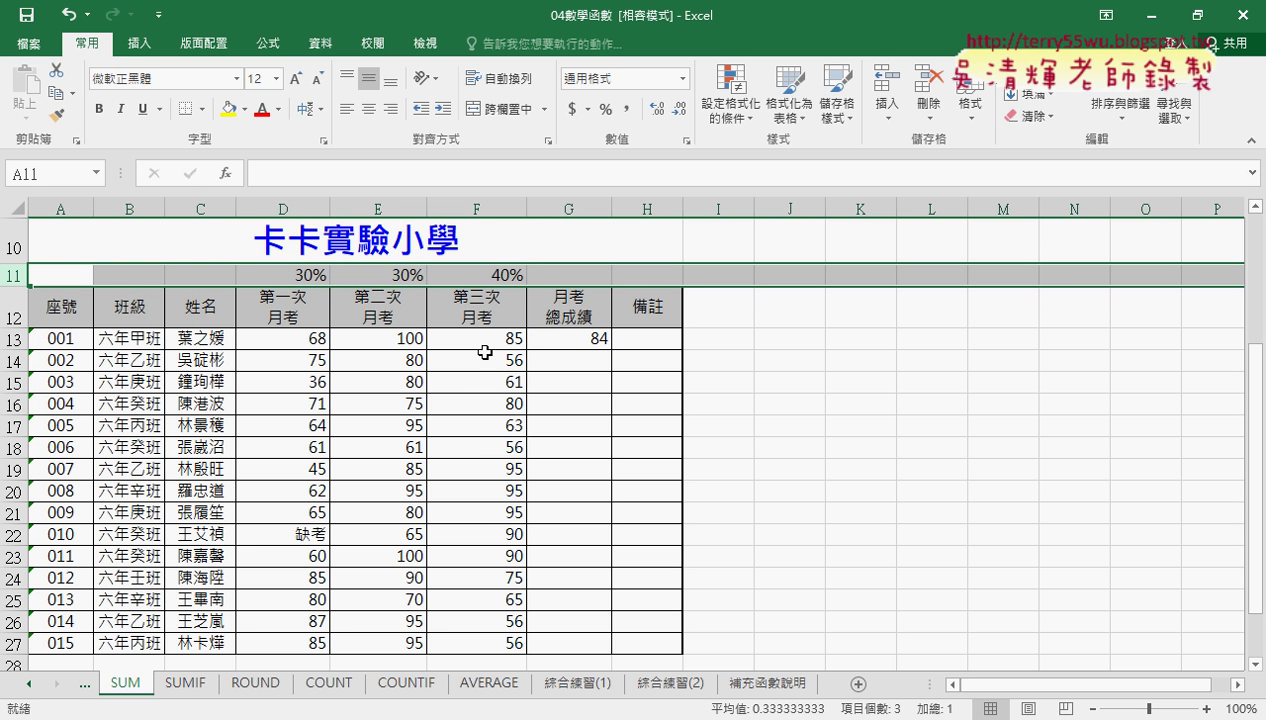
left_click(560, 340)
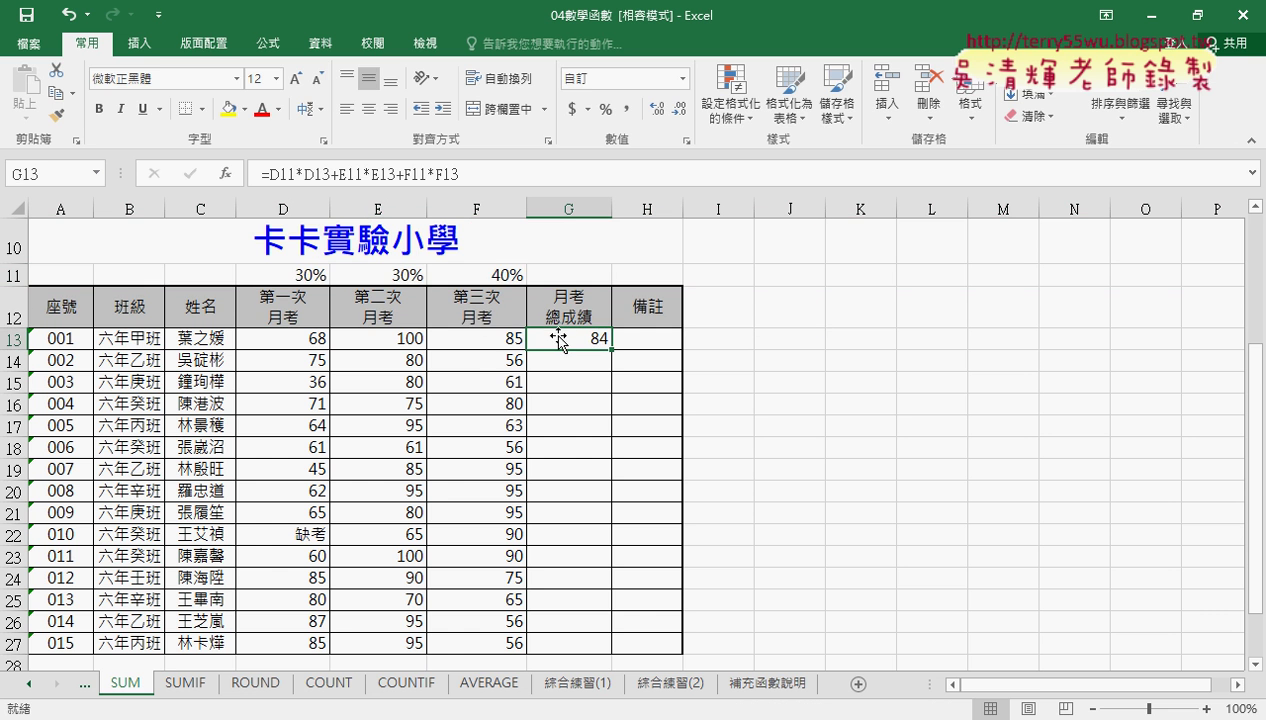
left_click(280, 174)
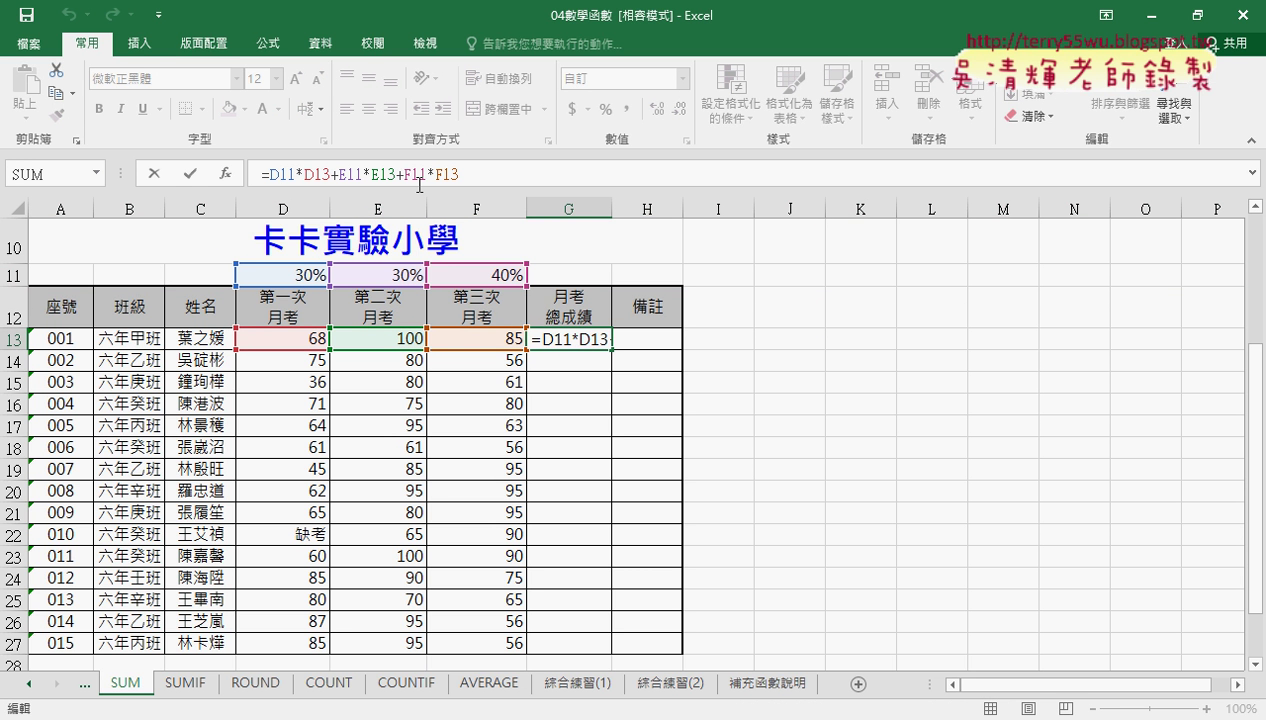
type("$")
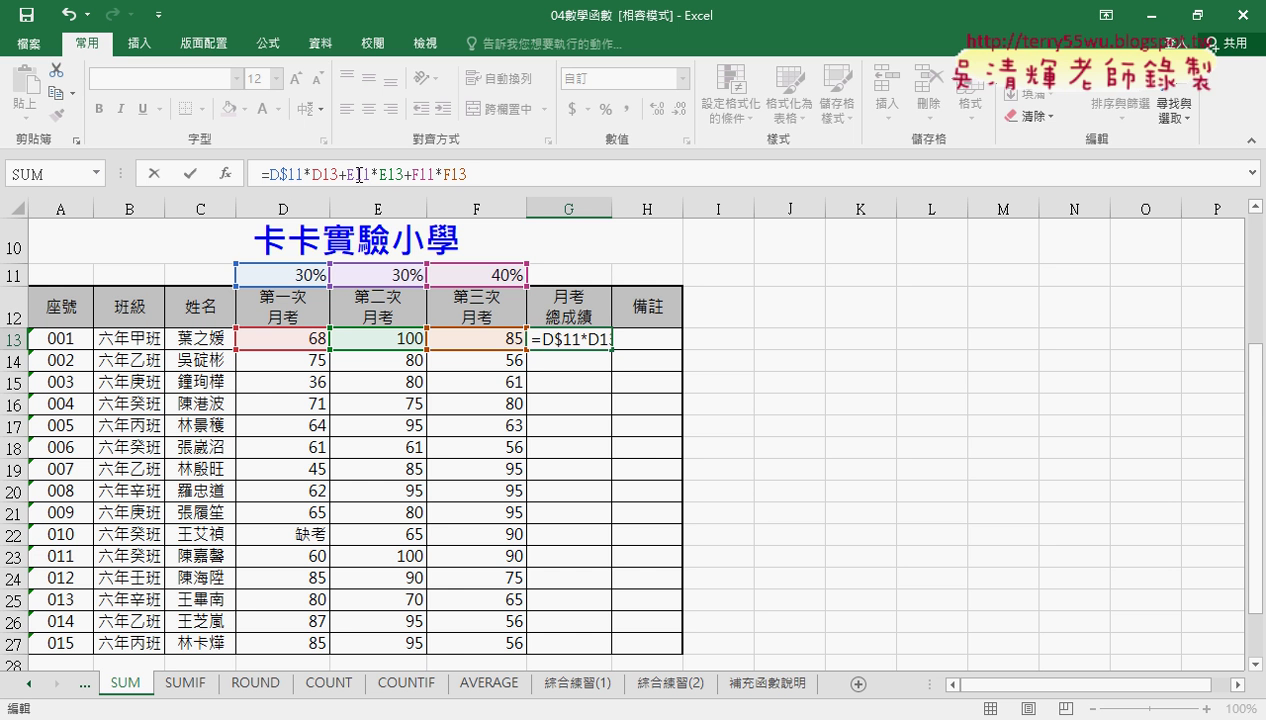
left_click(357, 174)
type("$")
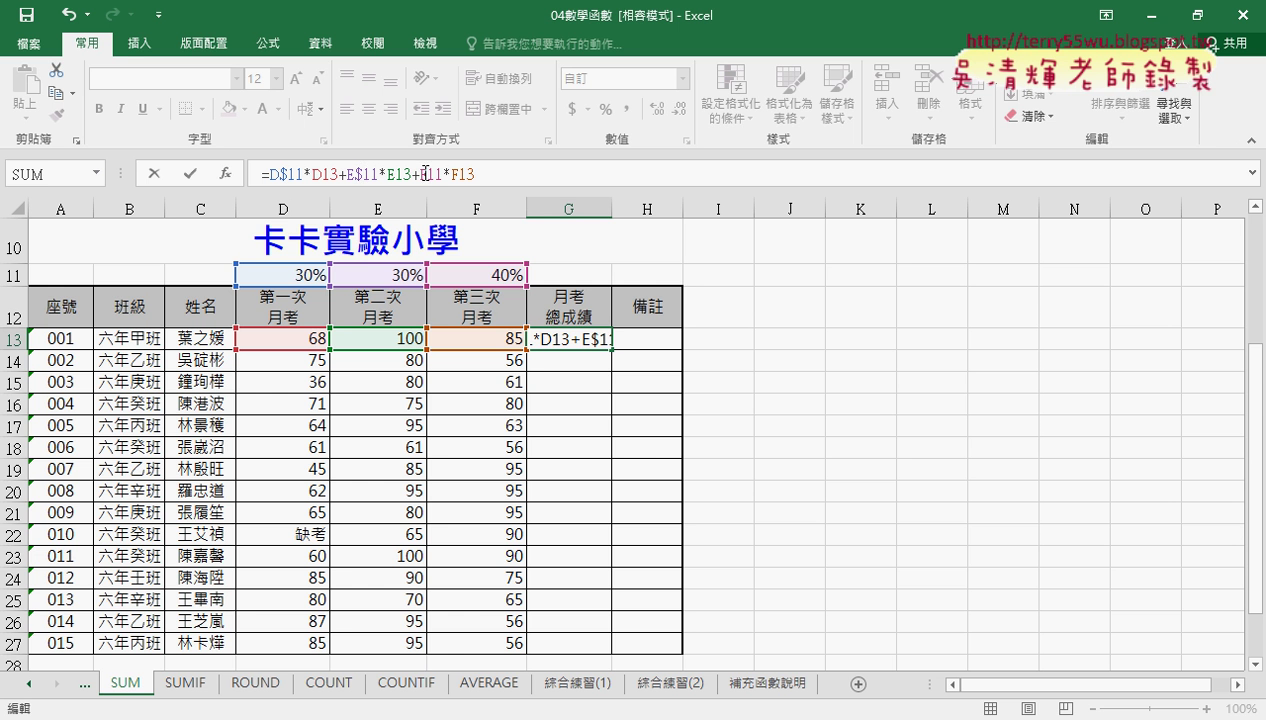
left_click(422, 174)
type("$")
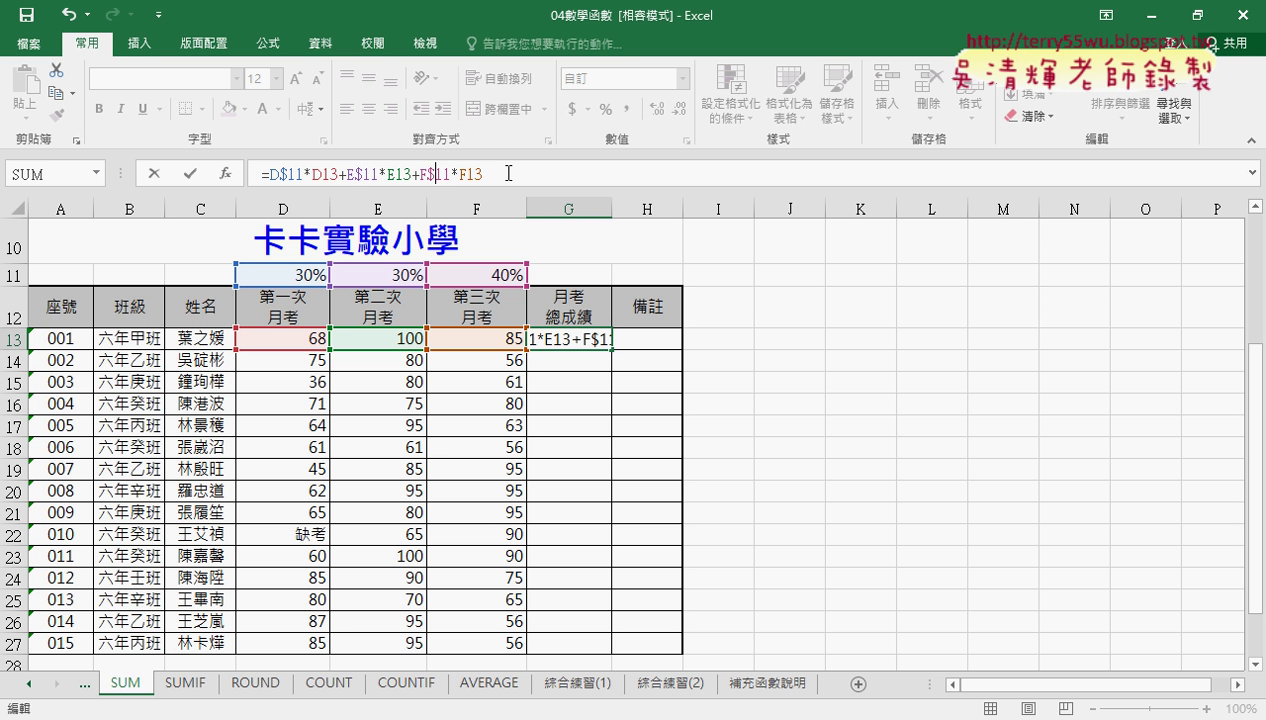
left_click(190, 173)
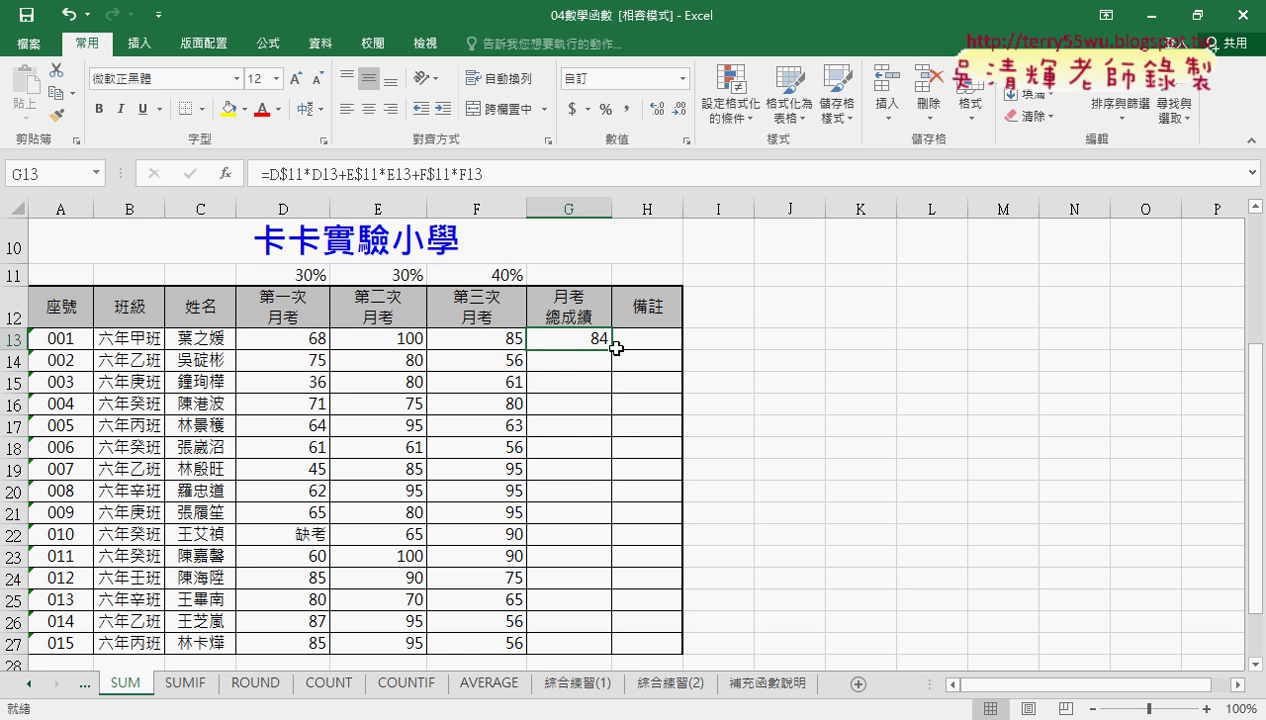
Step: Fill G13's formula down to G27 and review the weights against the first student's scores
double_click(612, 348)
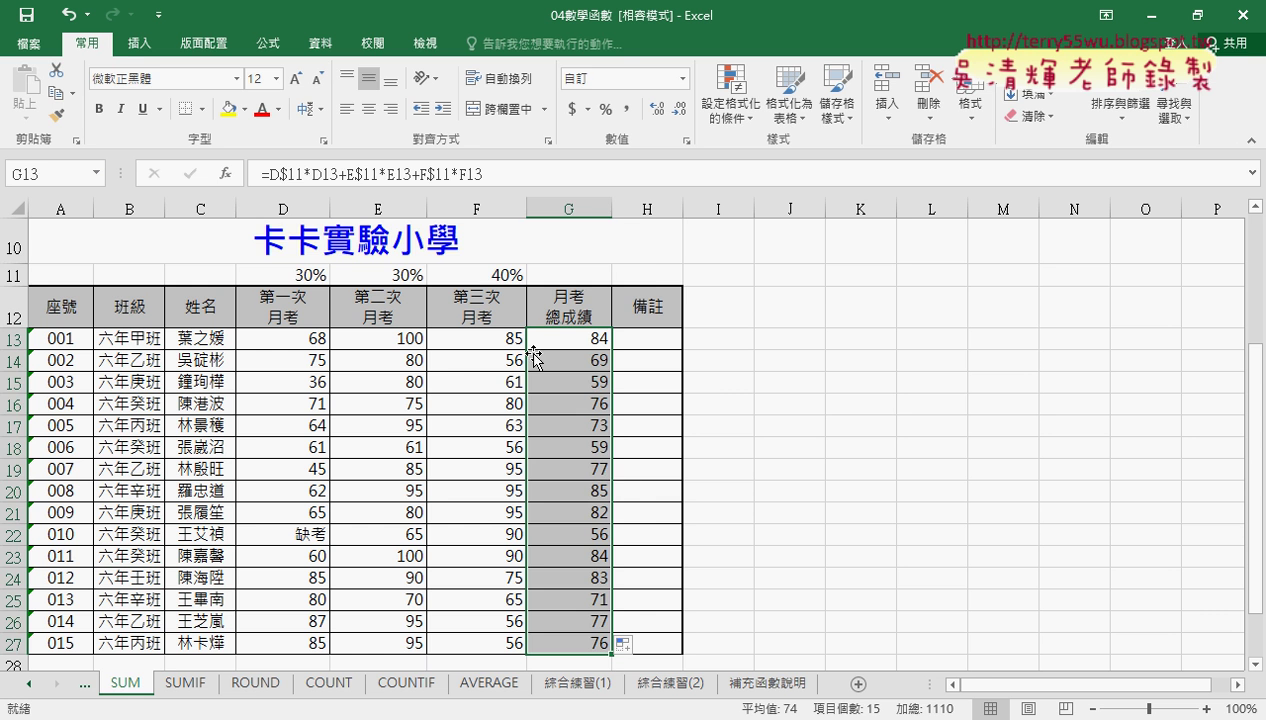
left_click_drag(282, 275, 478, 276)
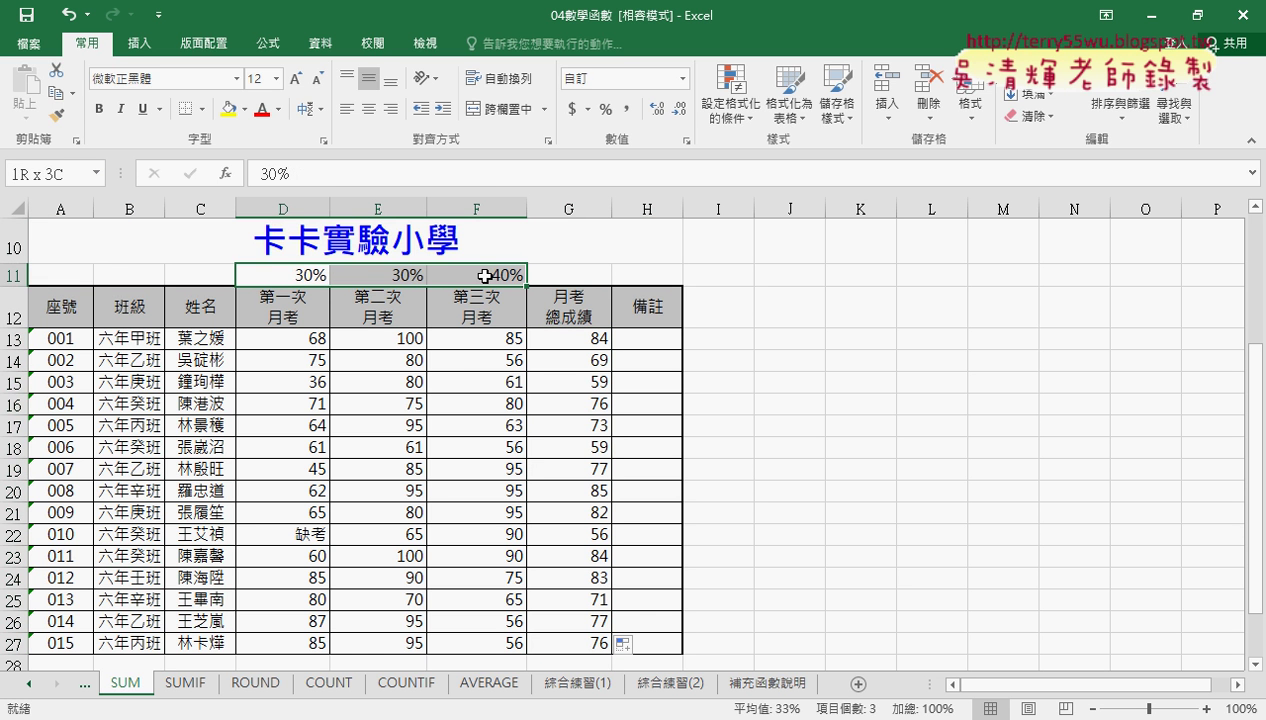
left_click_drag(300, 340, 468, 337)
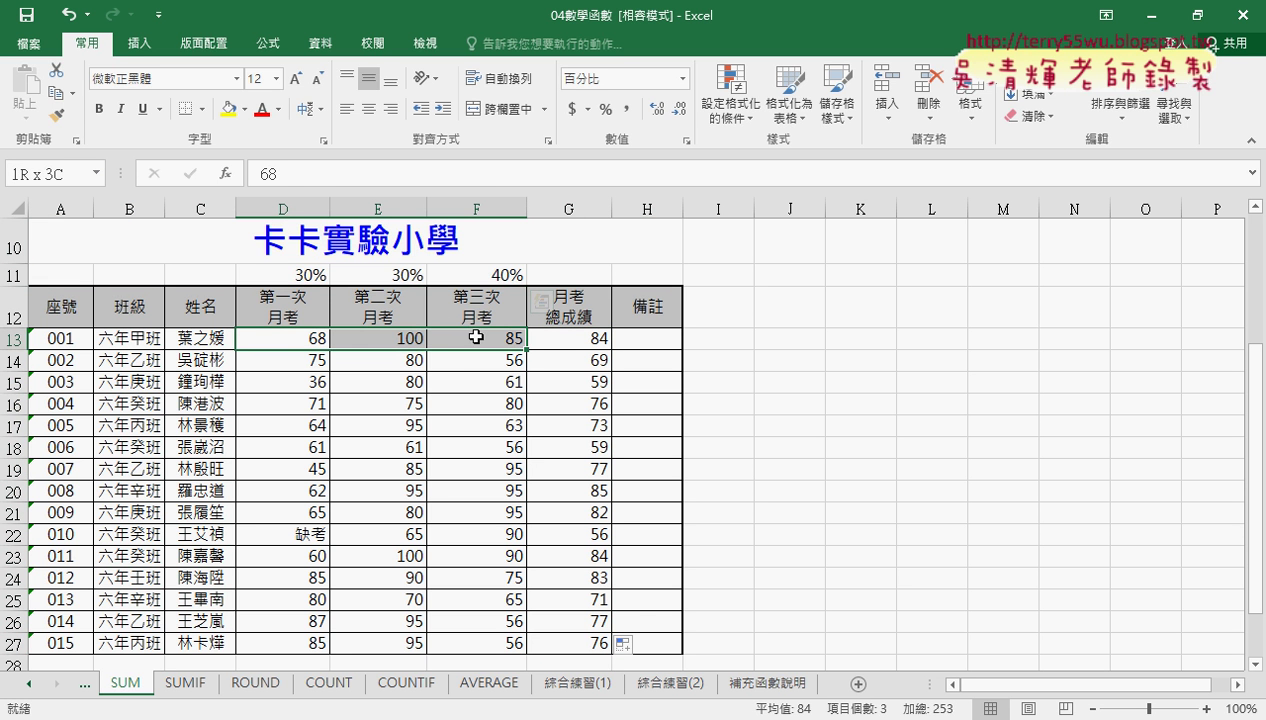
left_click(570, 337)
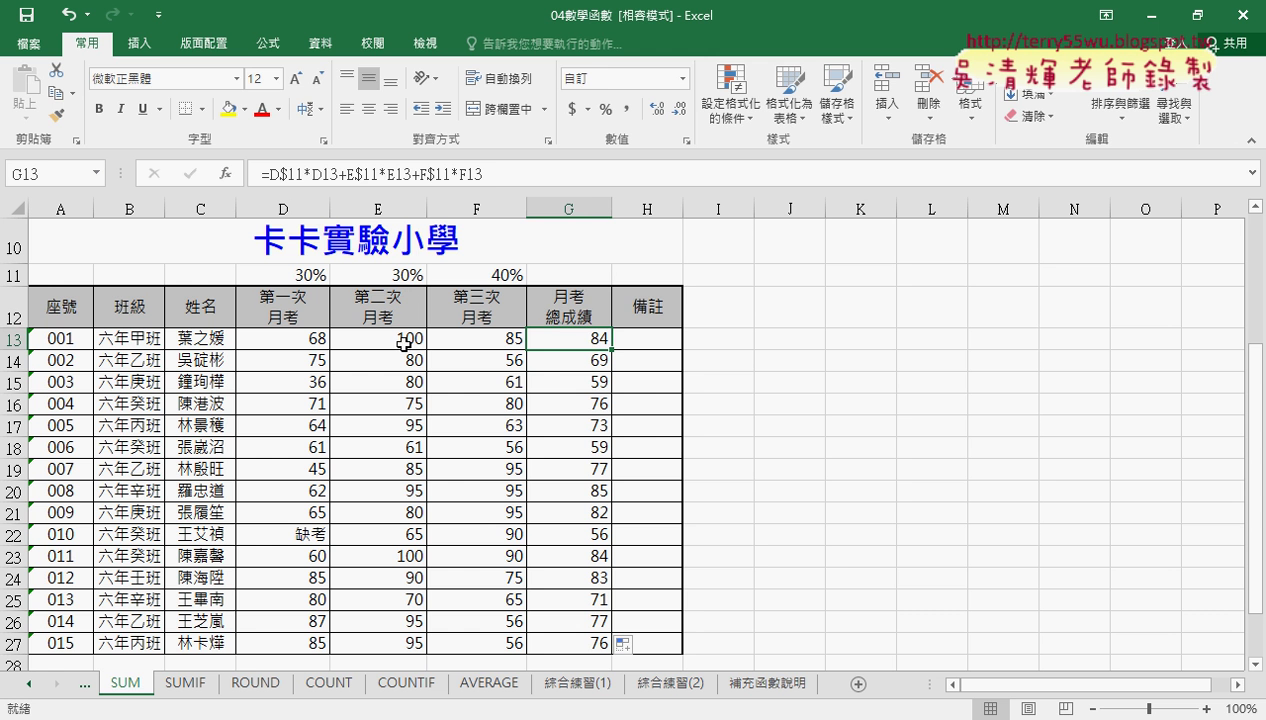
left_click(665, 339)
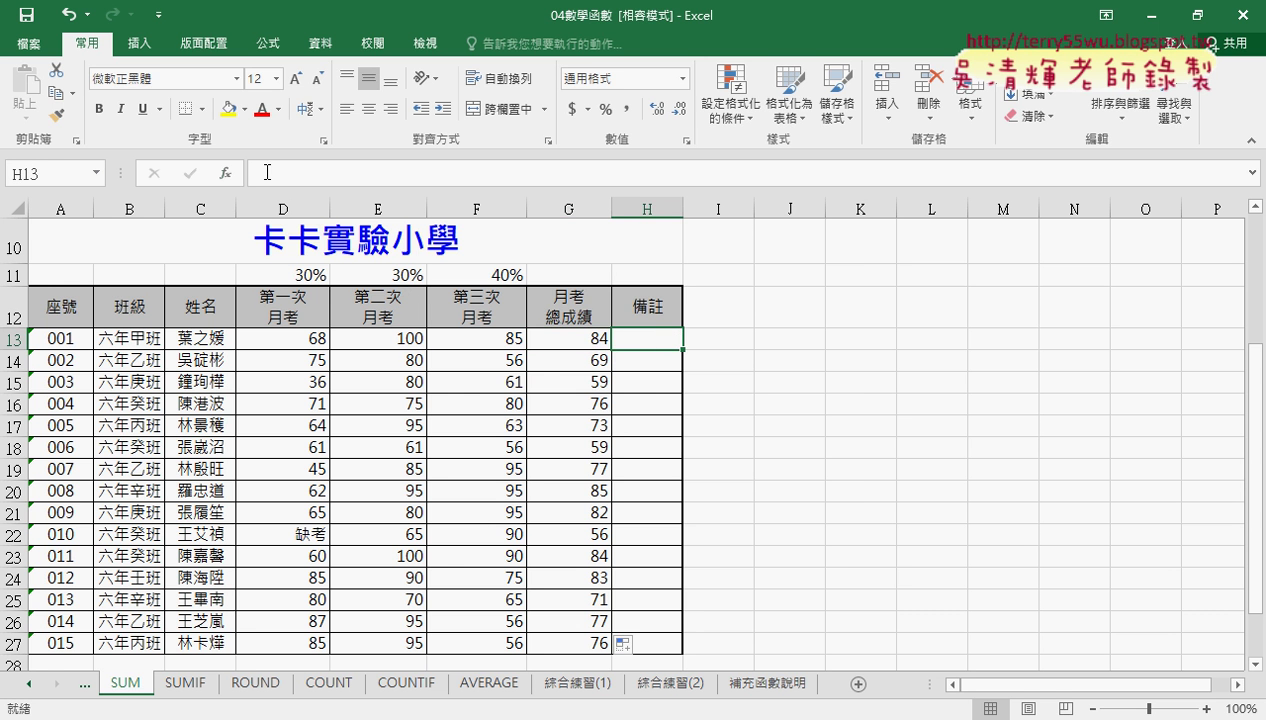
Step: Insert SUMPRODUCT into H13 from Insert Function's Math & Trig category
left_click(236, 175)
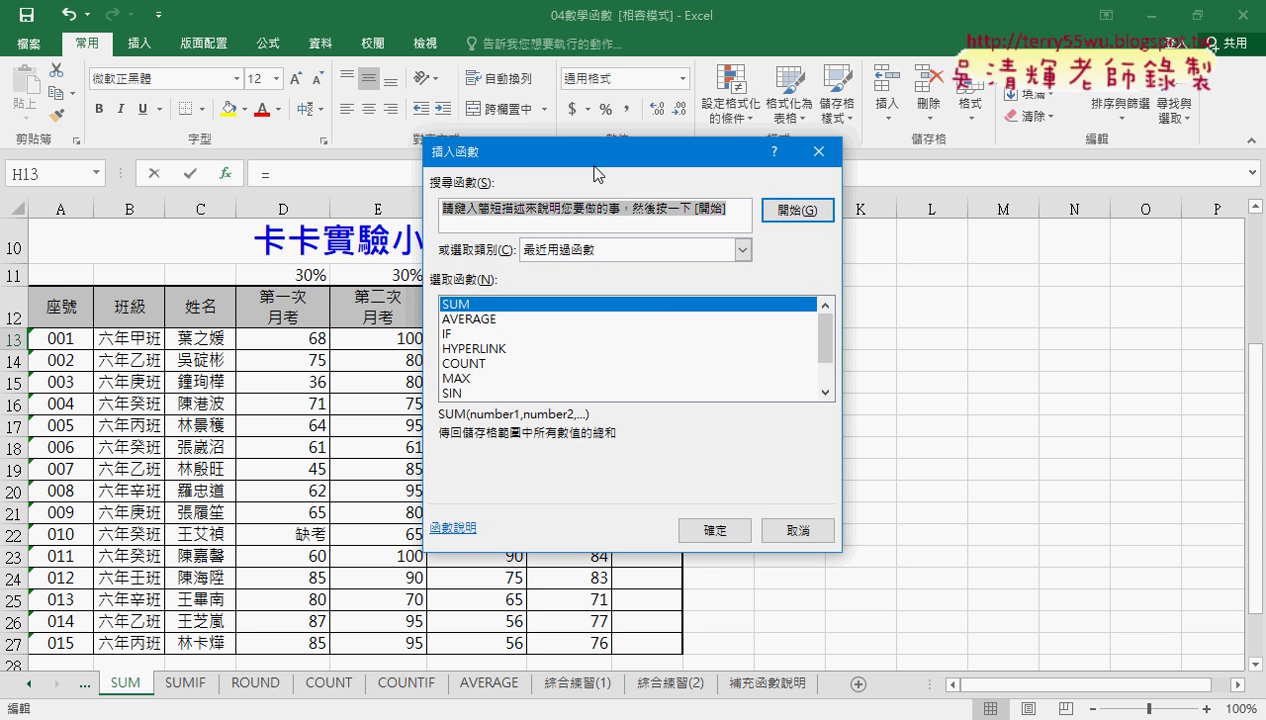
left_click_drag(662, 150, 893, 66)
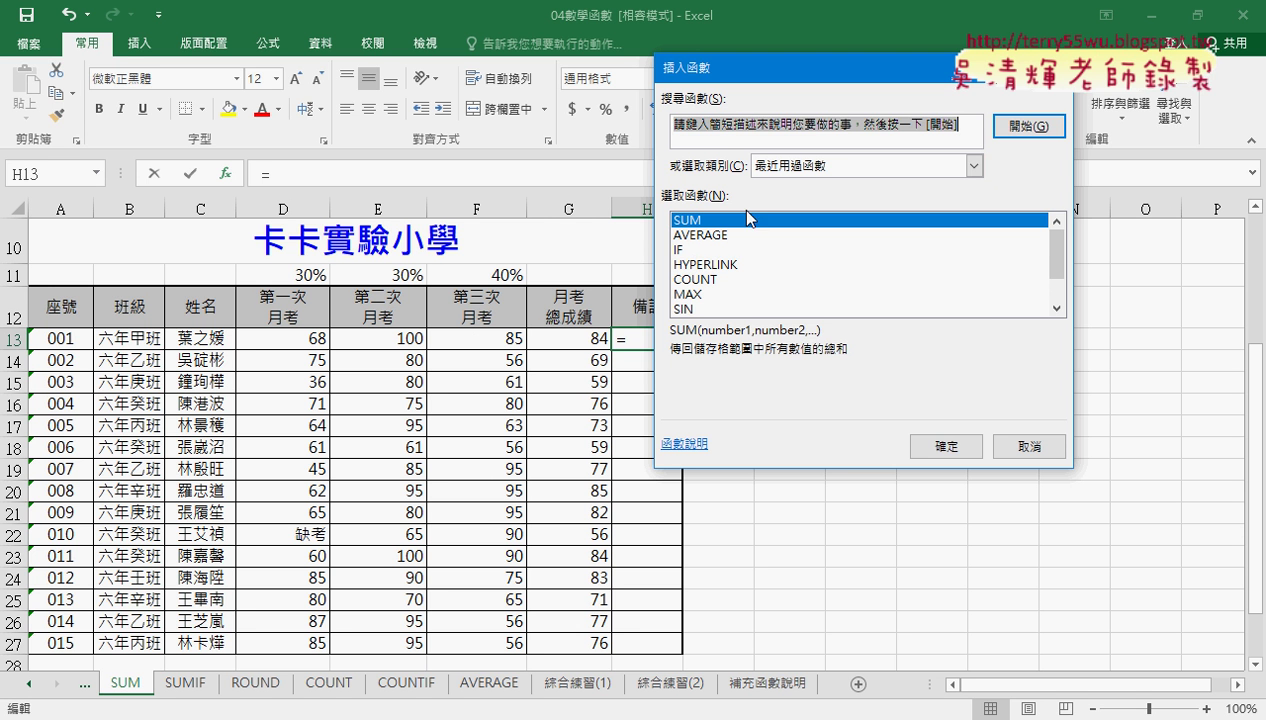
left_click(800, 166)
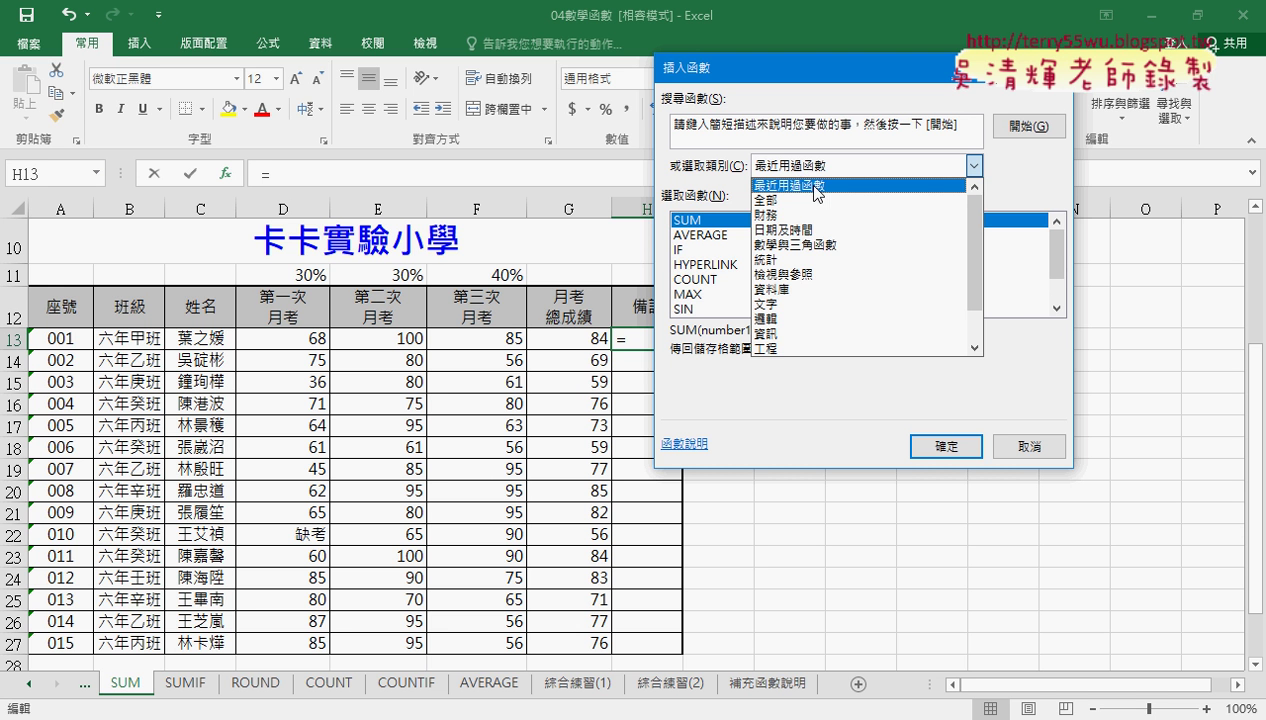
left_click(816, 248)
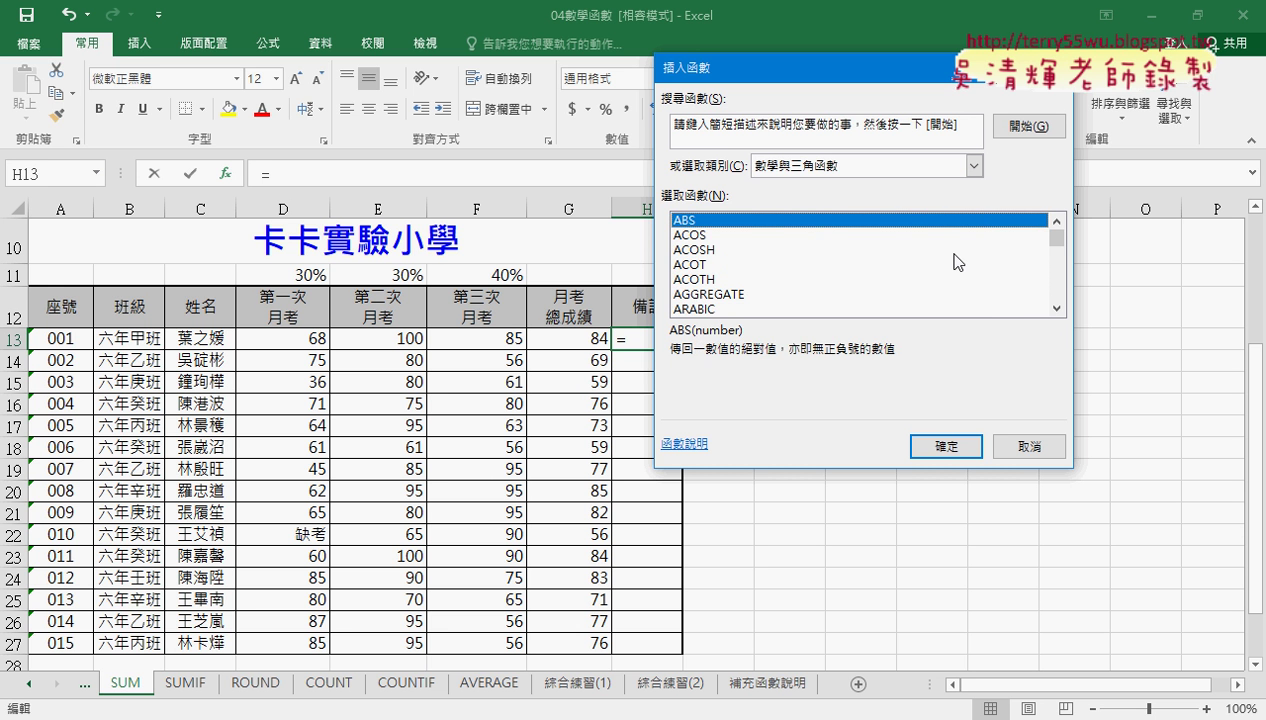
left_click_drag(1055, 232, 1059, 292)
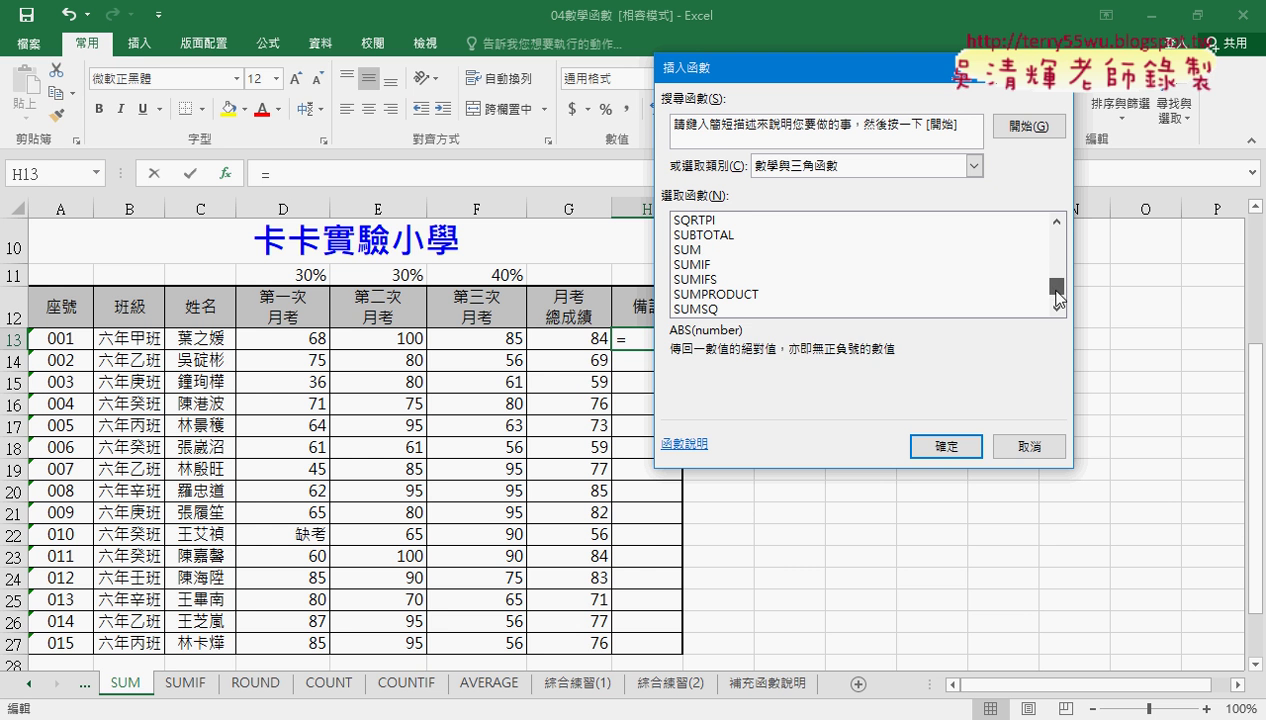
left_click(716, 250)
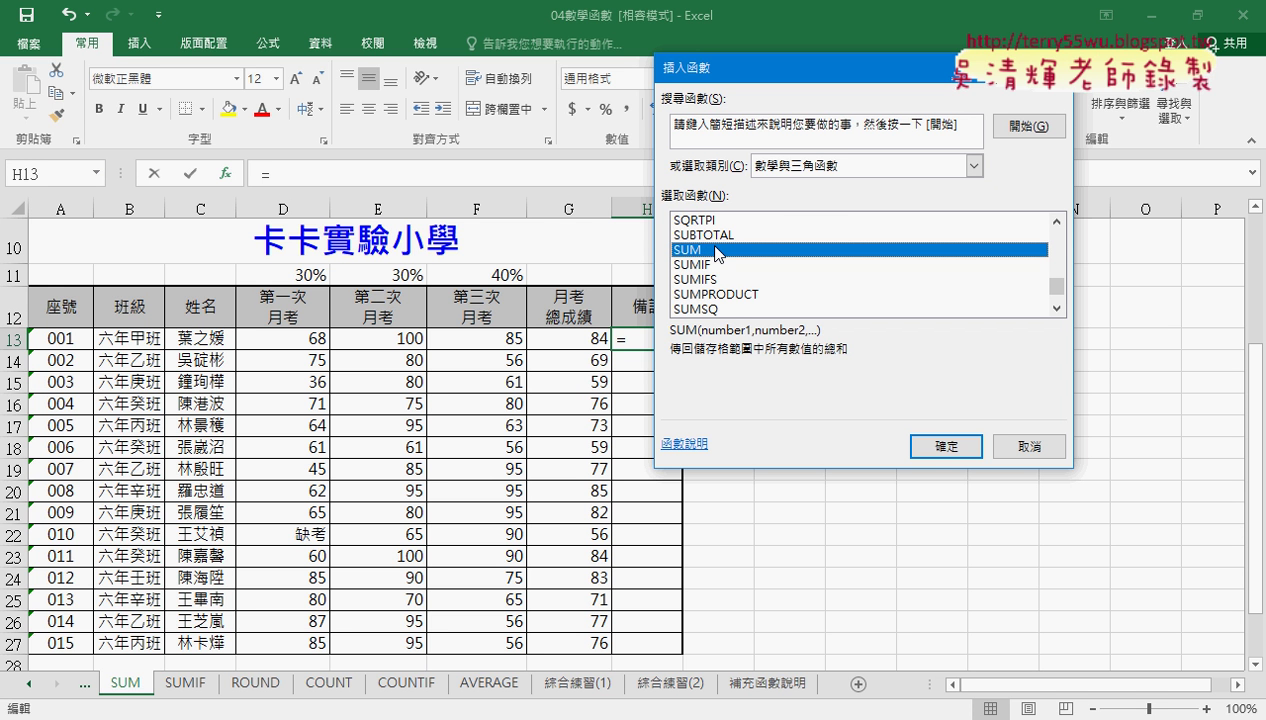
left_click(708, 265)
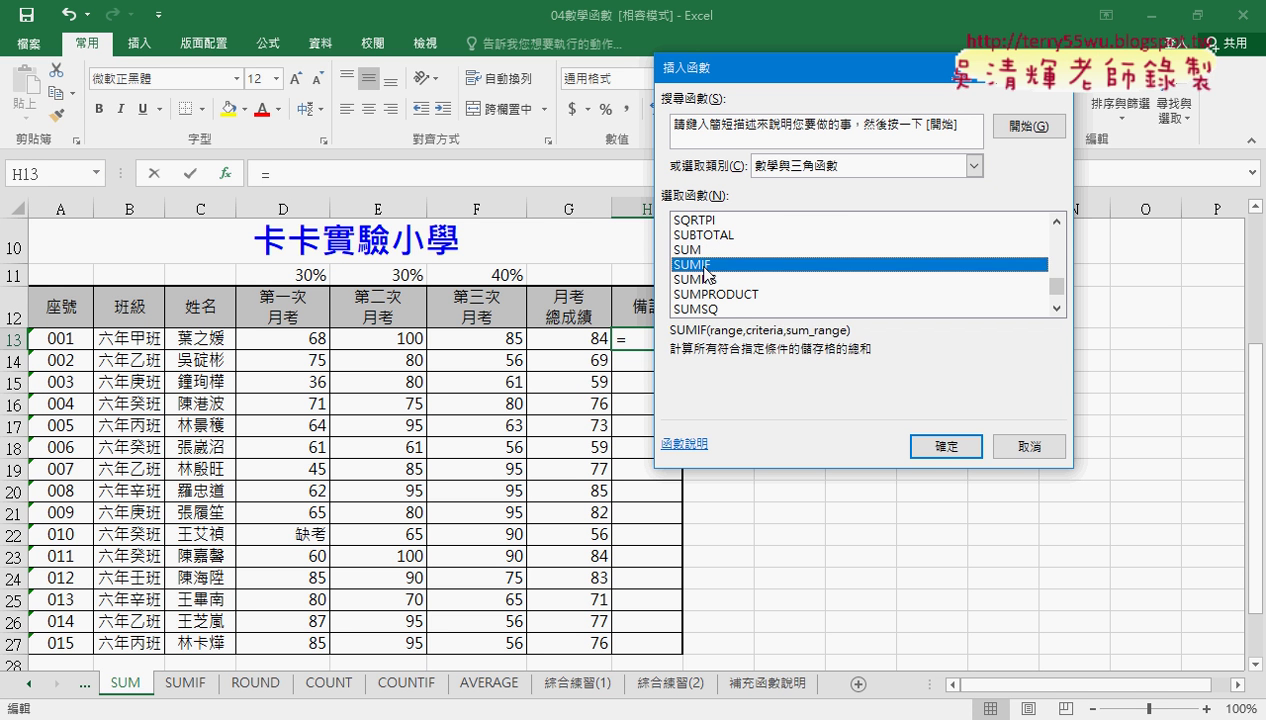
left_click(715, 280)
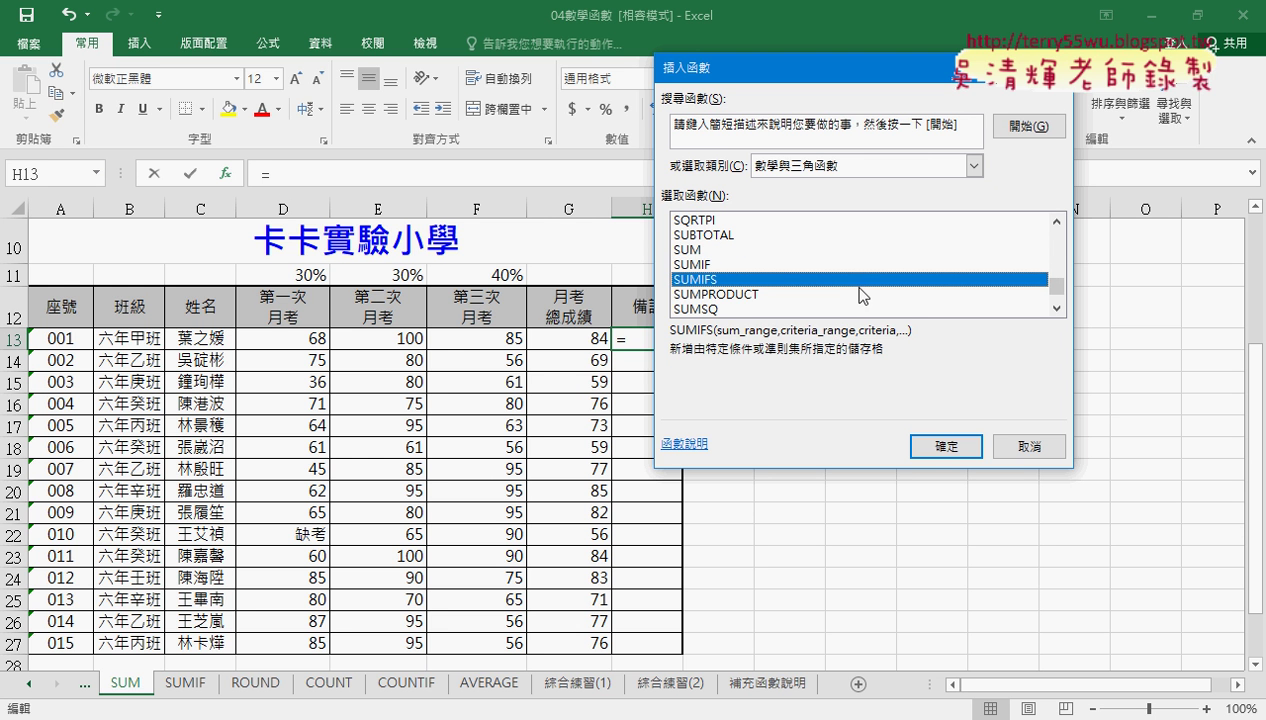
left_click(738, 296)
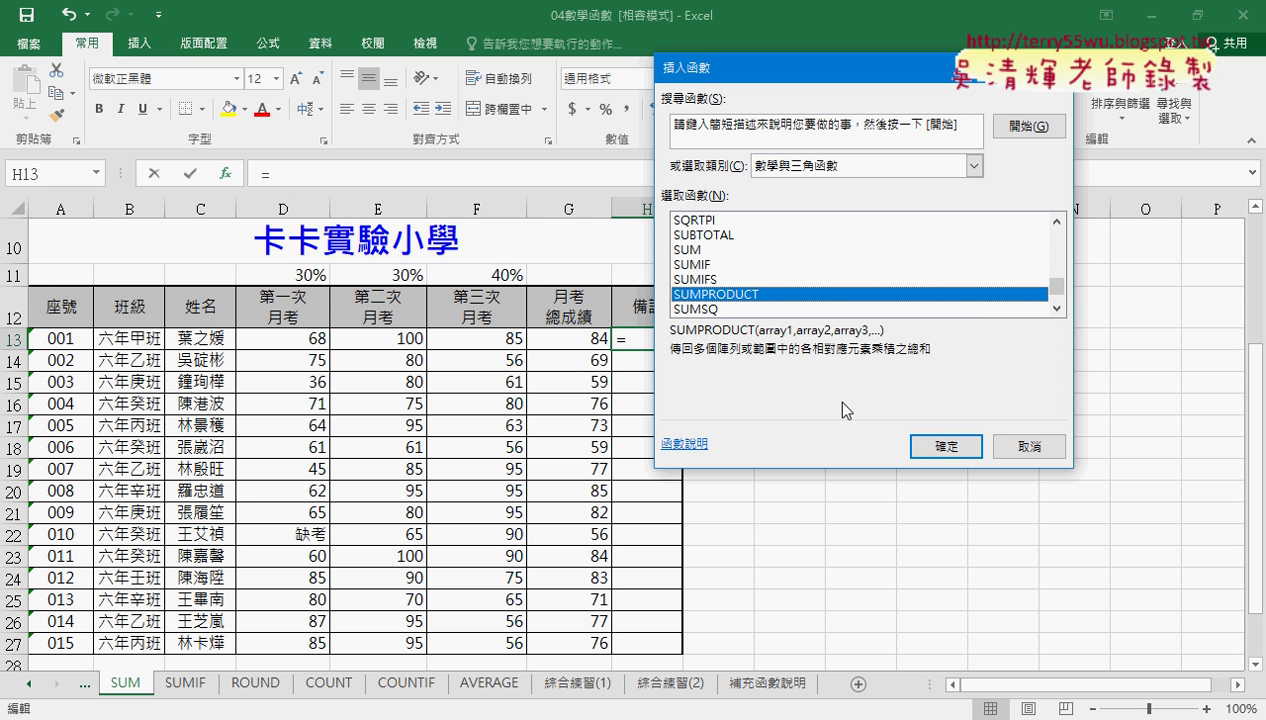
left_click(950, 446)
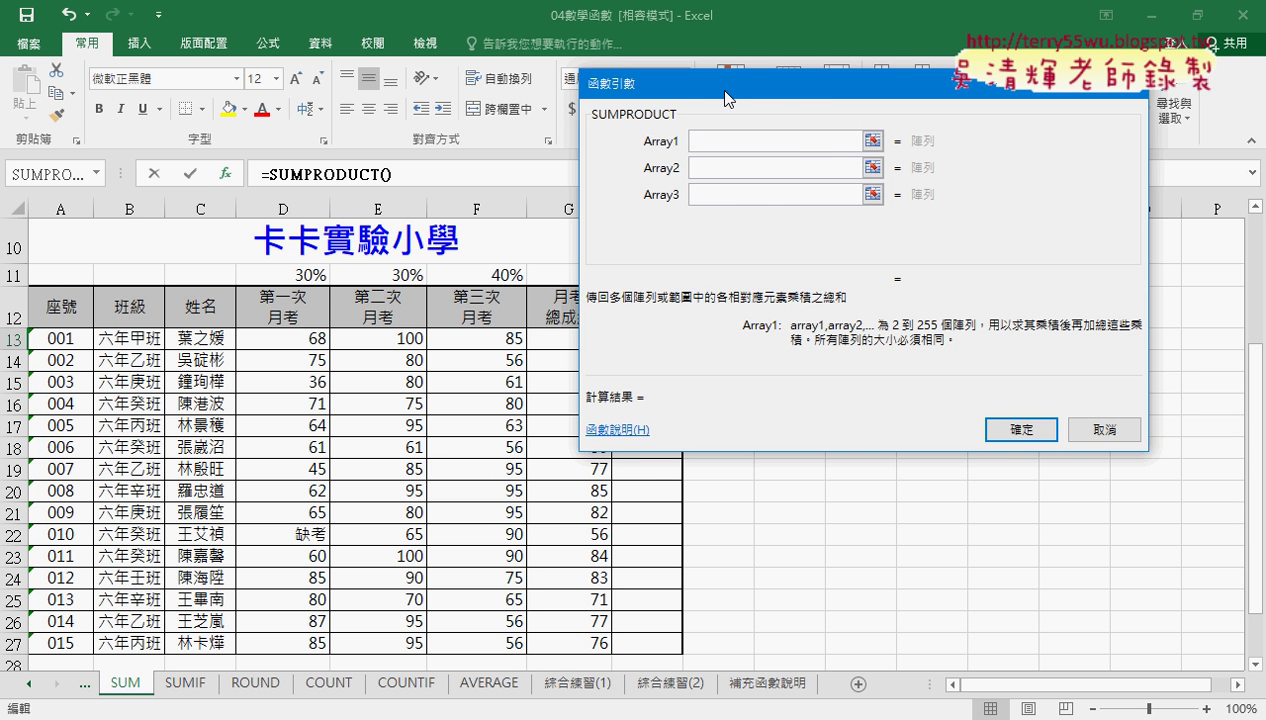
Step: Set SUMPRODUCT's arrays to the weights D11:F11 and the scores D13:F13
left_click_drag(716, 89, 806, 99)
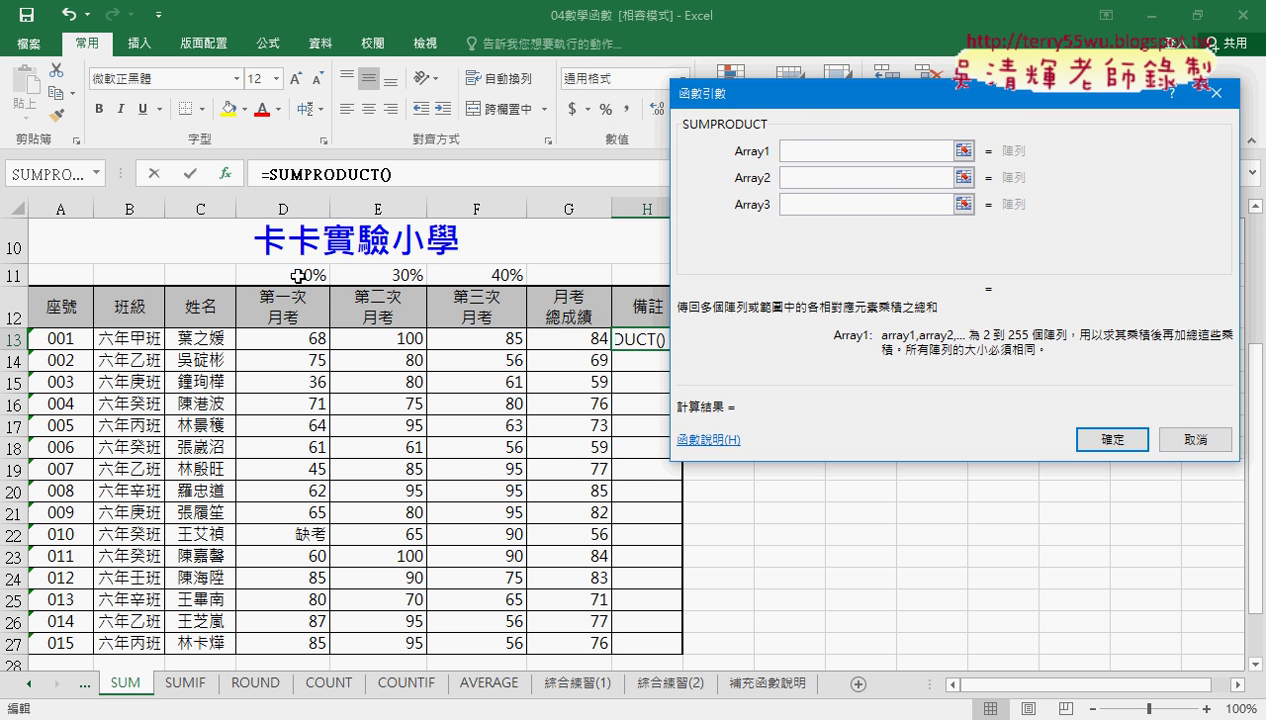
left_click_drag(302, 273, 510, 273)
left_click(772, 178)
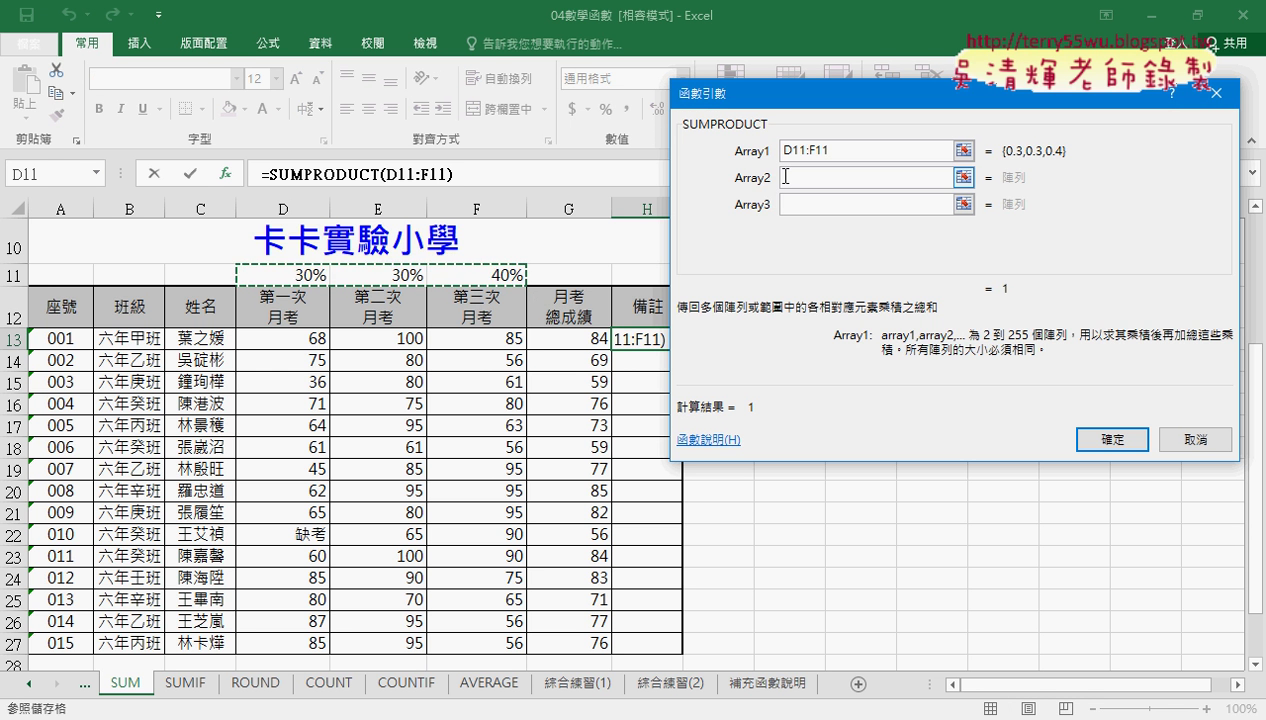
left_click_drag(300, 339, 473, 344)
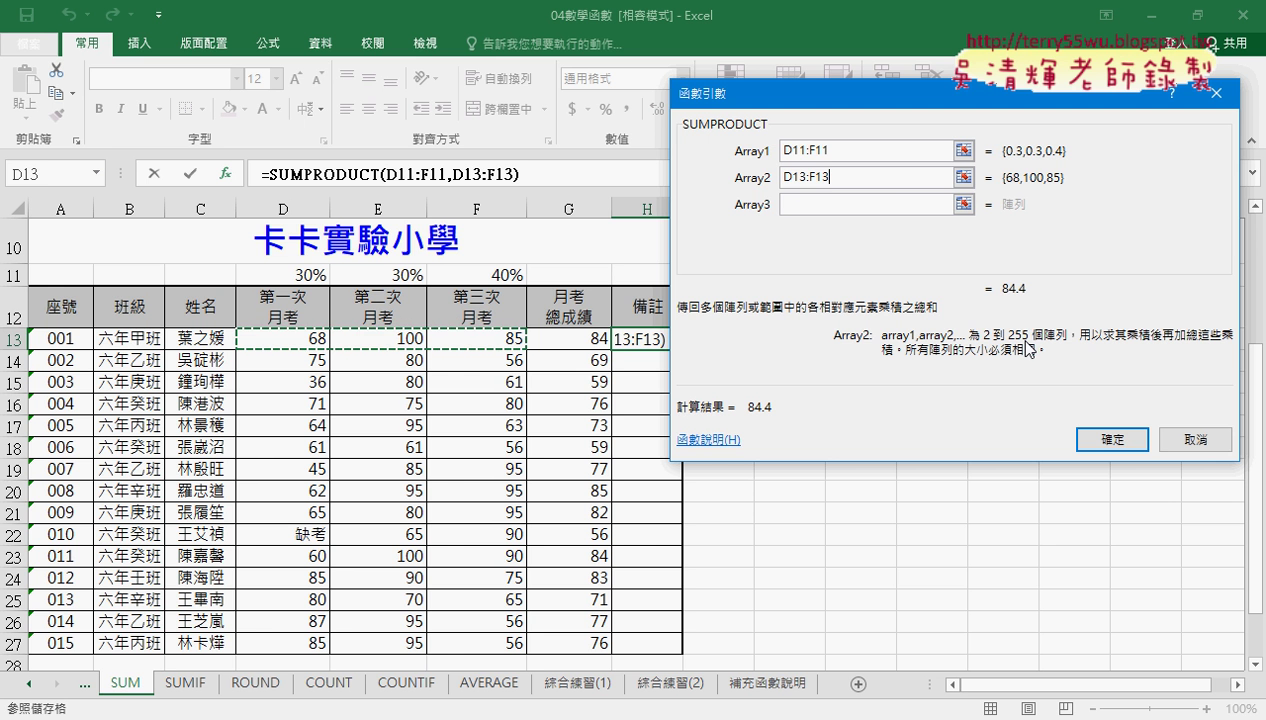
Step: Cycle the weights reference with F4 until it reads D$11:F$11
double_click(847, 152)
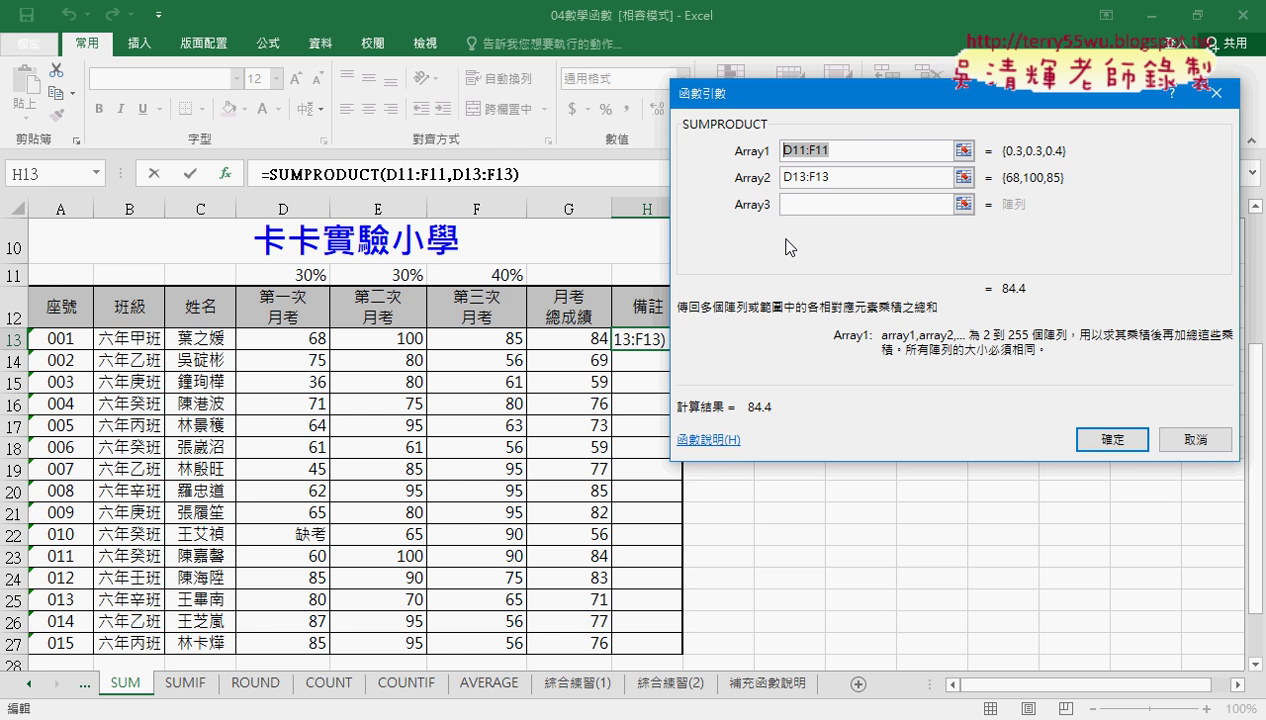
key("F4")
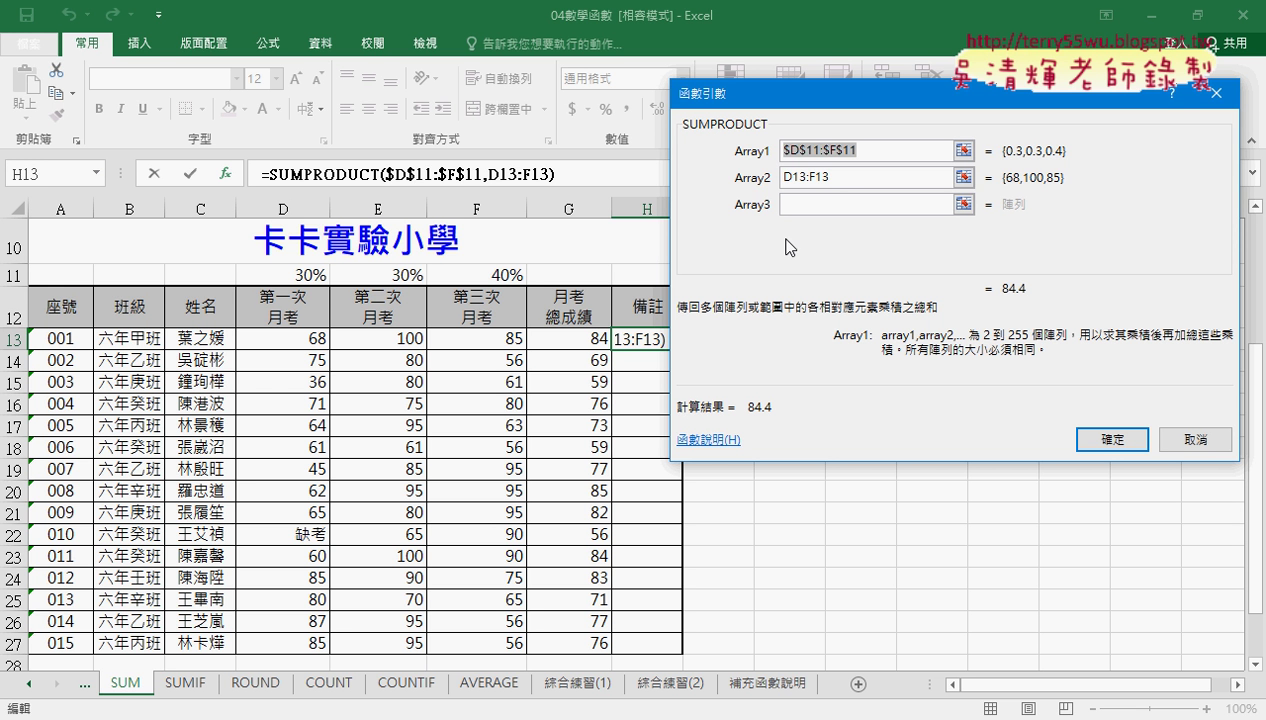
left_click(870, 150)
left_click_drag(857, 150, 786, 150)
key("F4")
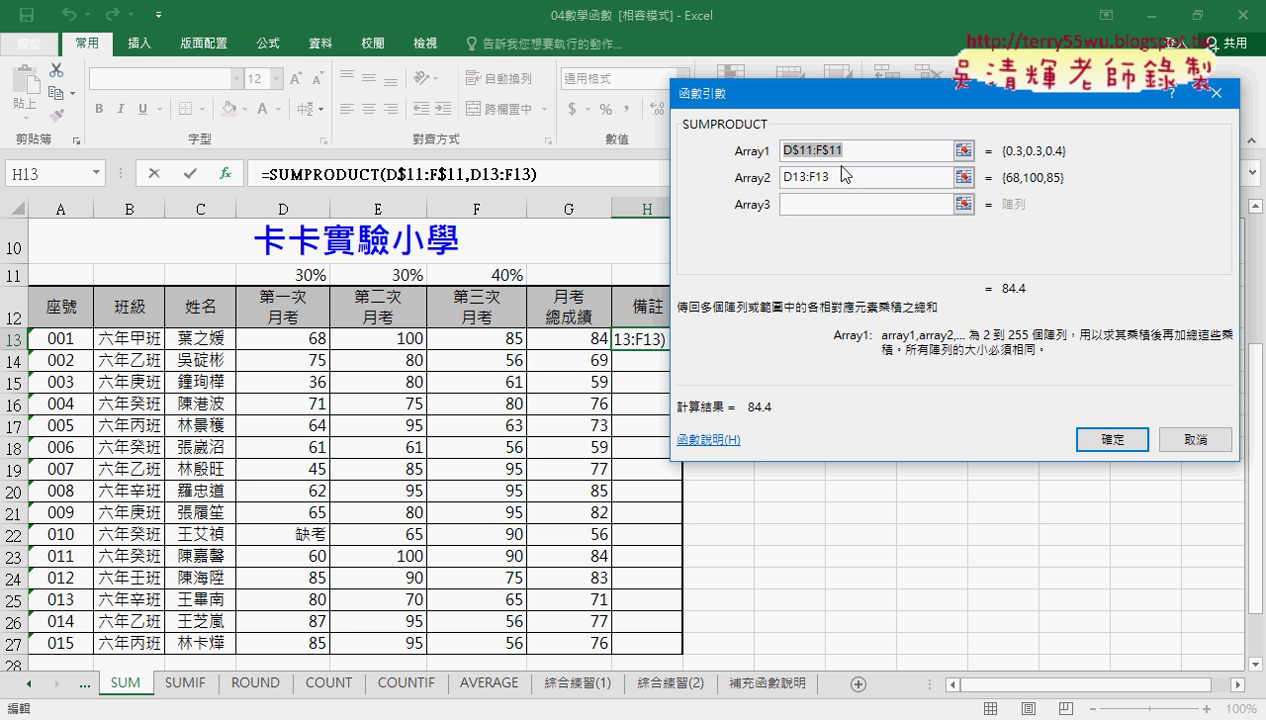
key("F4")
key("F4")
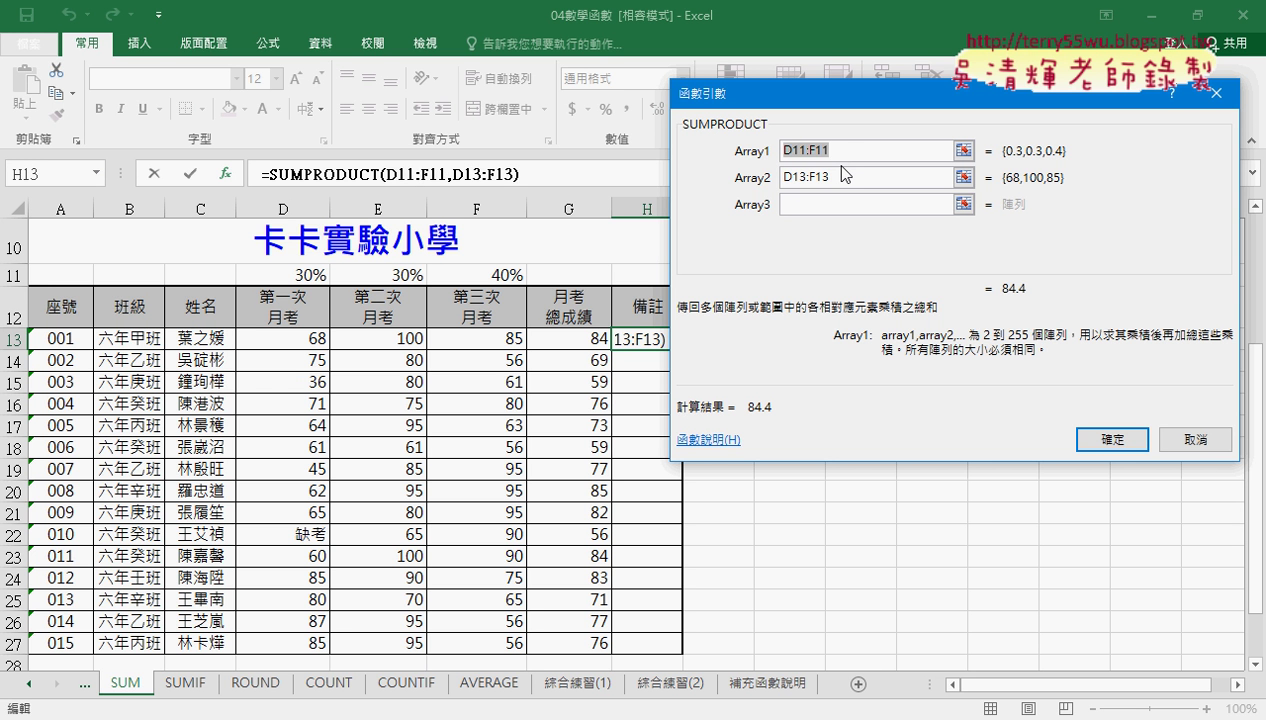
key("F4")
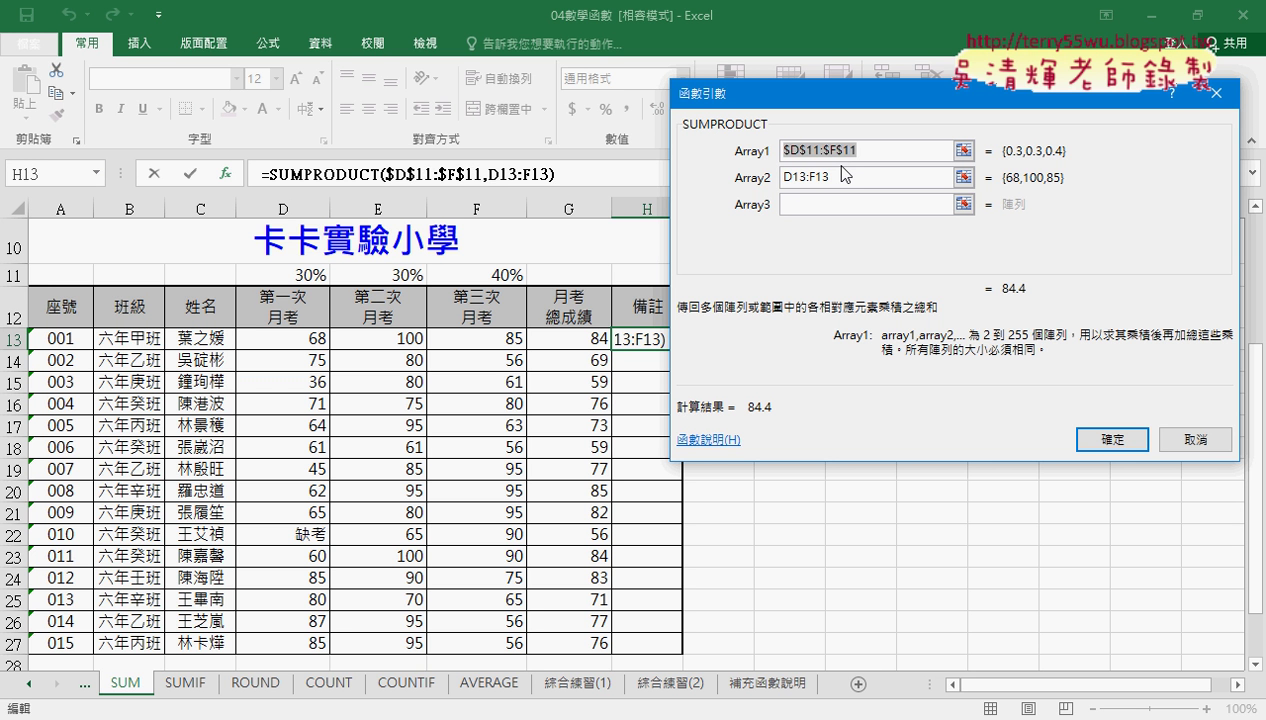
key("F4")
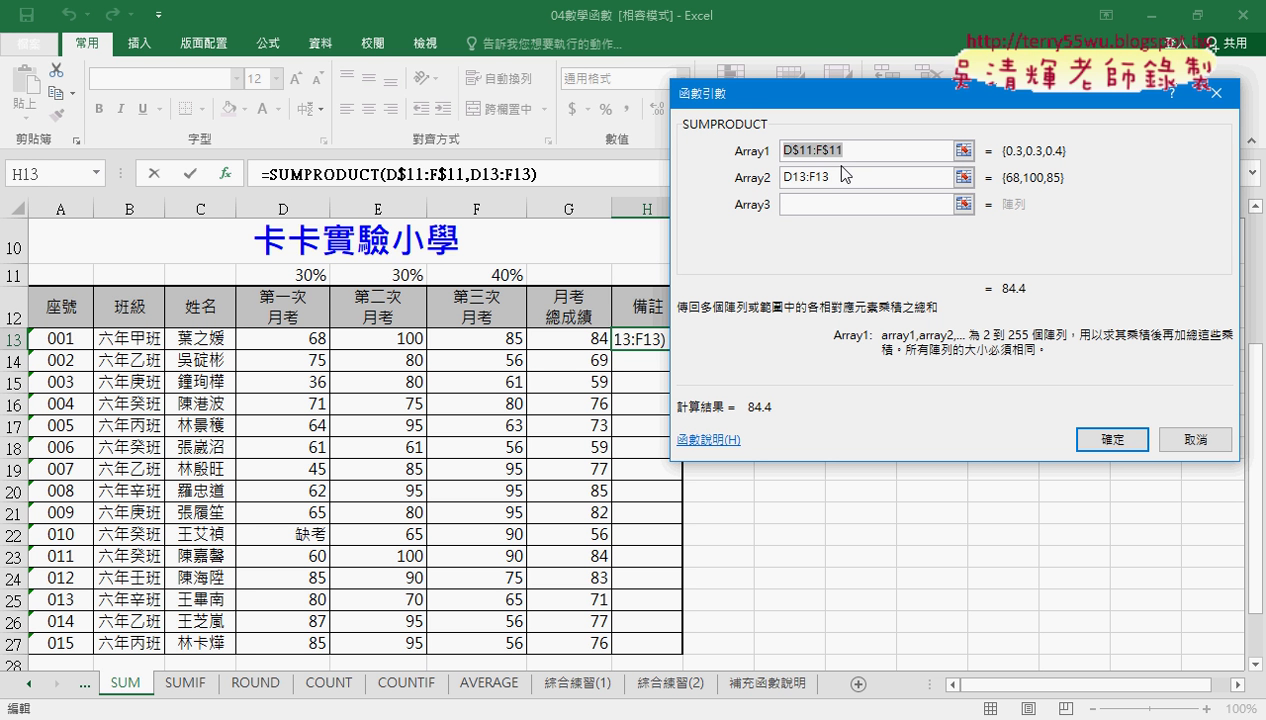
Step: Confirm H13's SUMPRODUCT, fill it down to H27 and reduce to whole numbers
left_click(1100, 438)
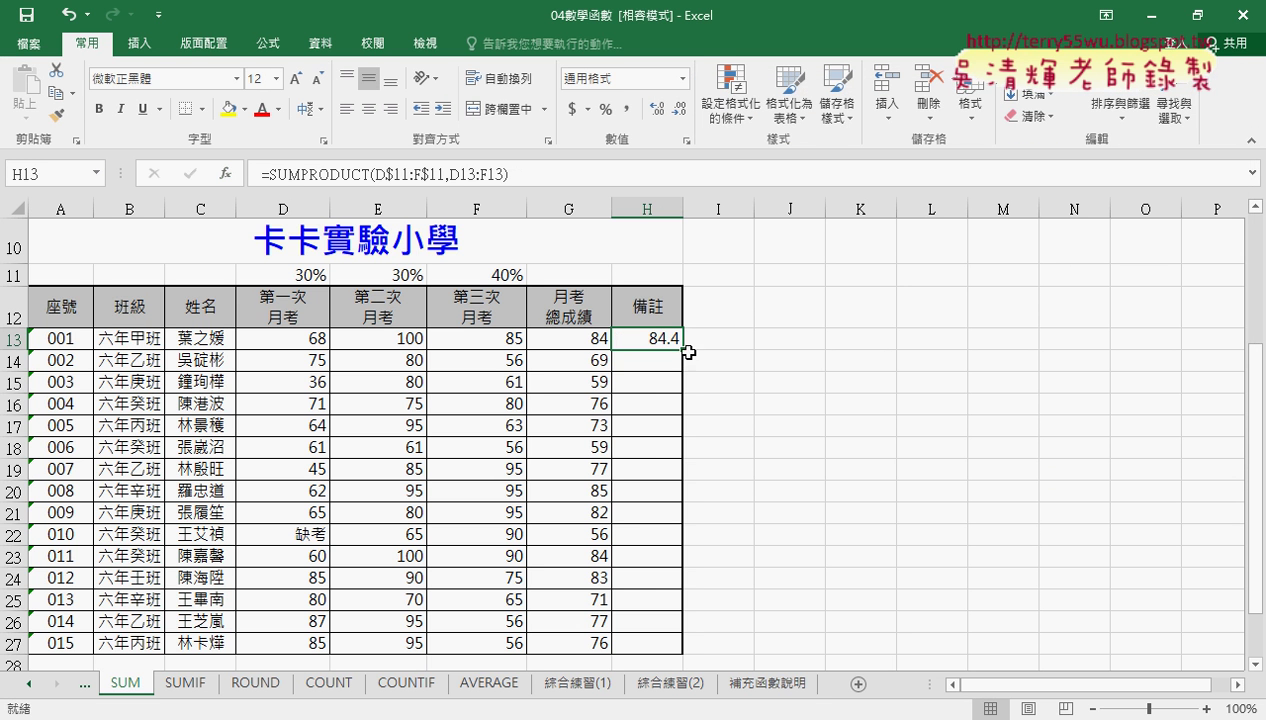
double_click(689, 352)
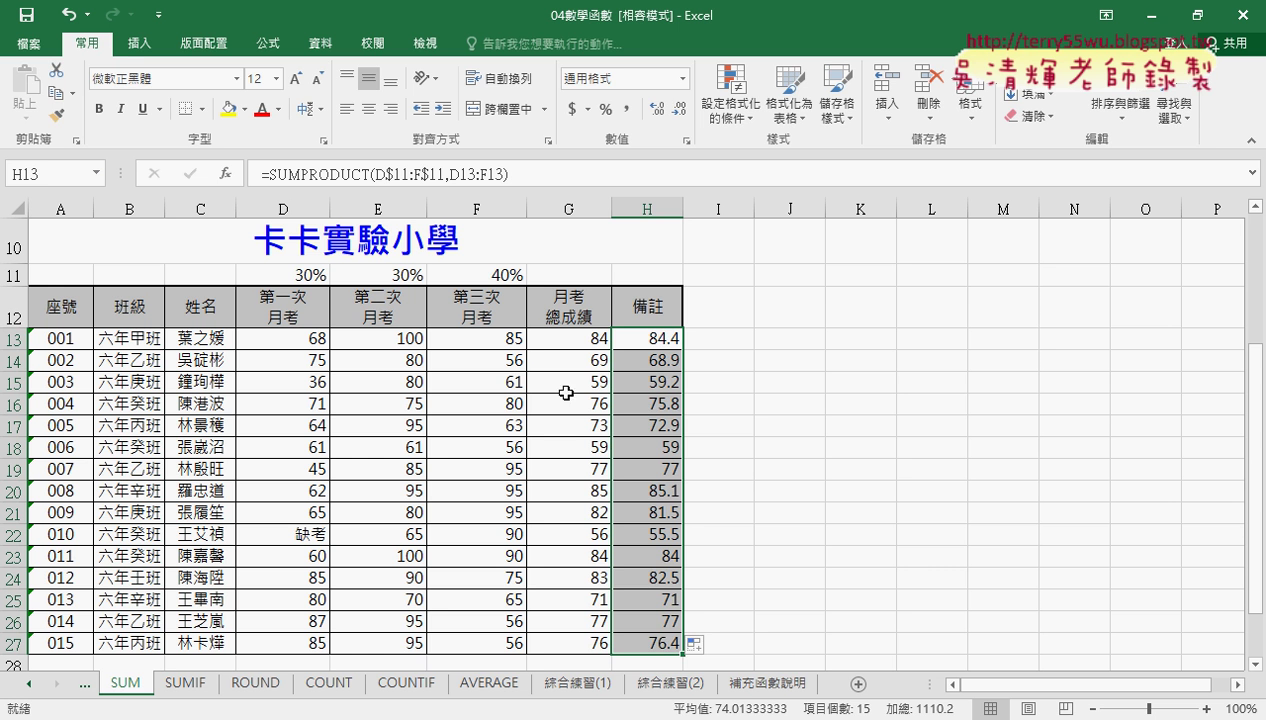
left_click(680, 109)
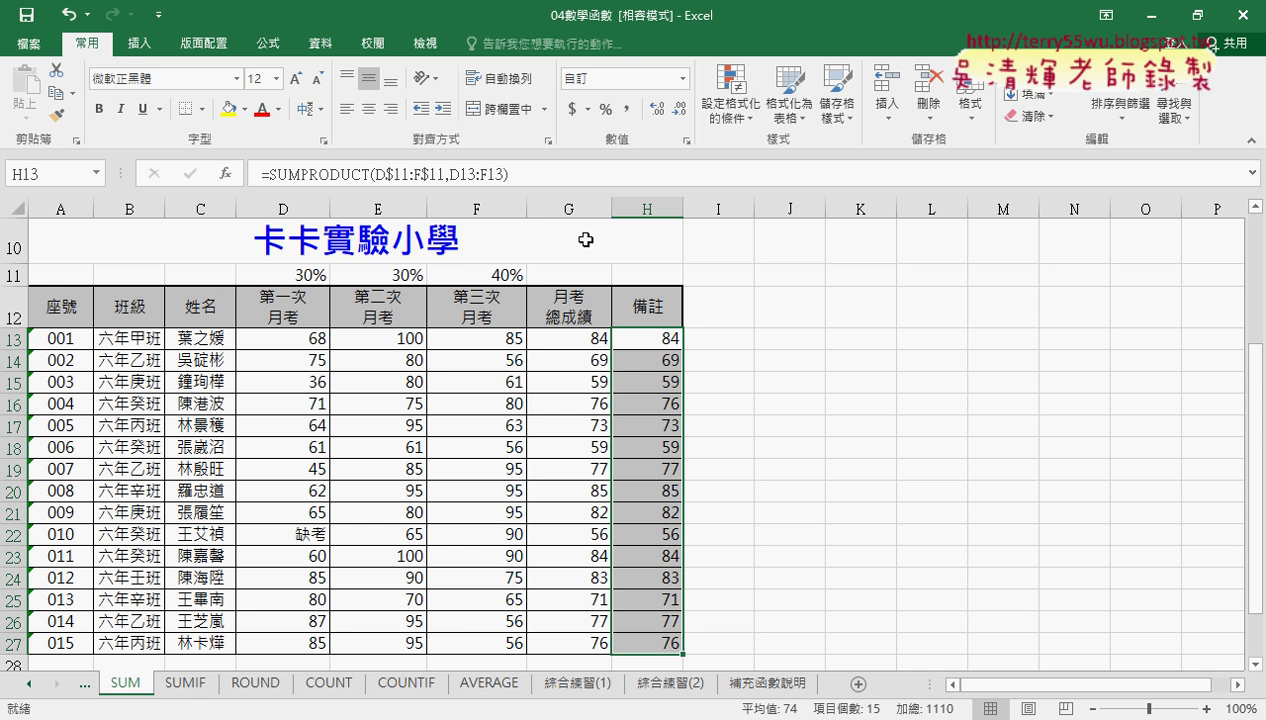
Step: Compare the G13 and H13 formulas, then select I12
left_click(580, 345)
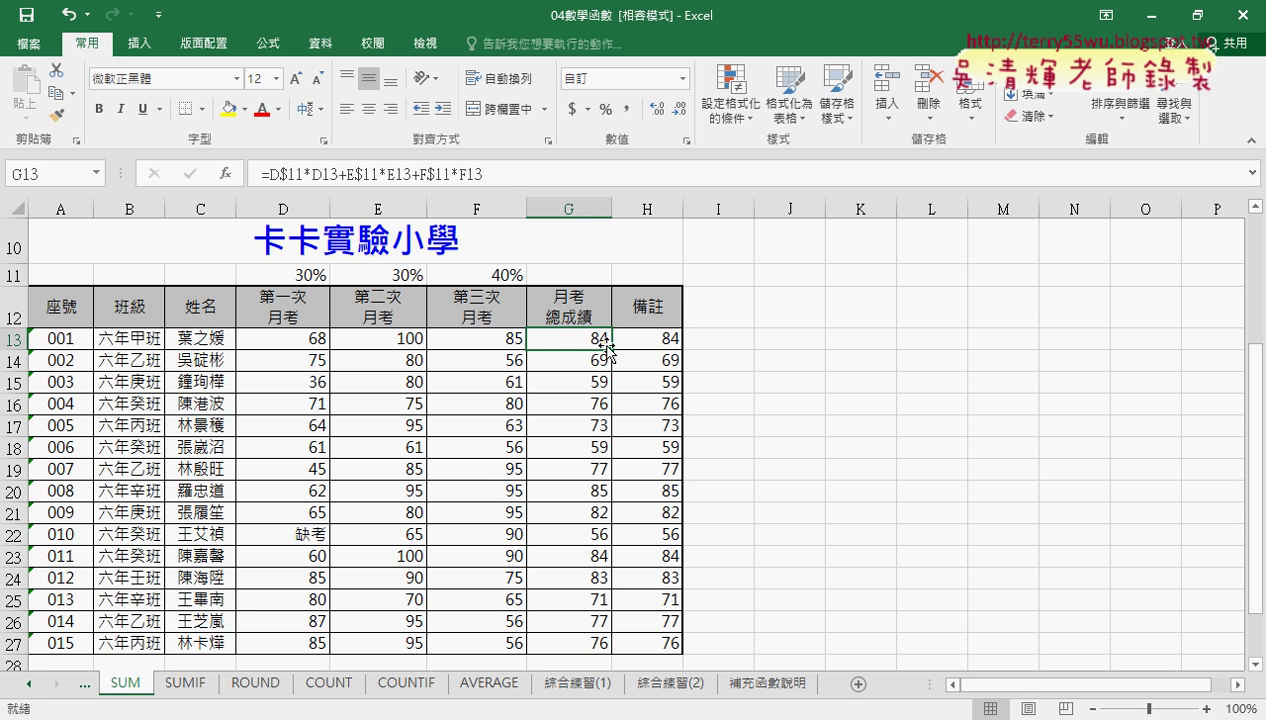
left_click(649, 343)
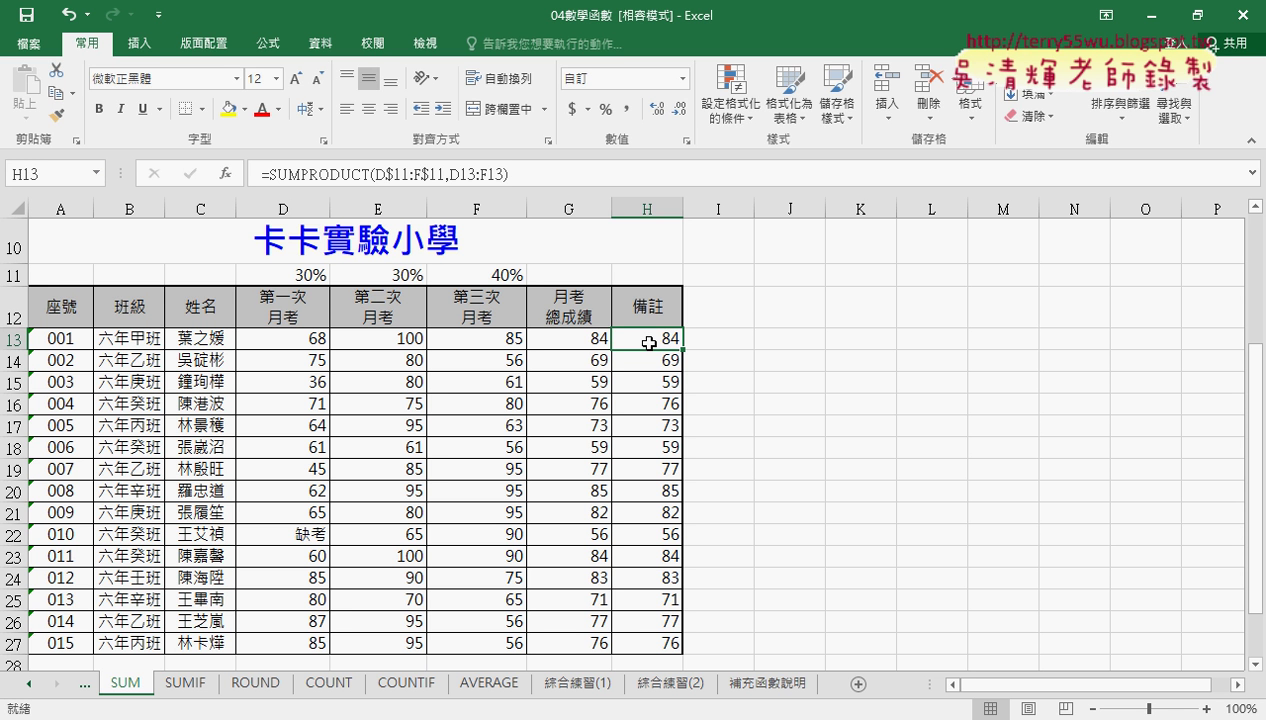
left_click(579, 342)
left_click(641, 340)
left_click(717, 310)
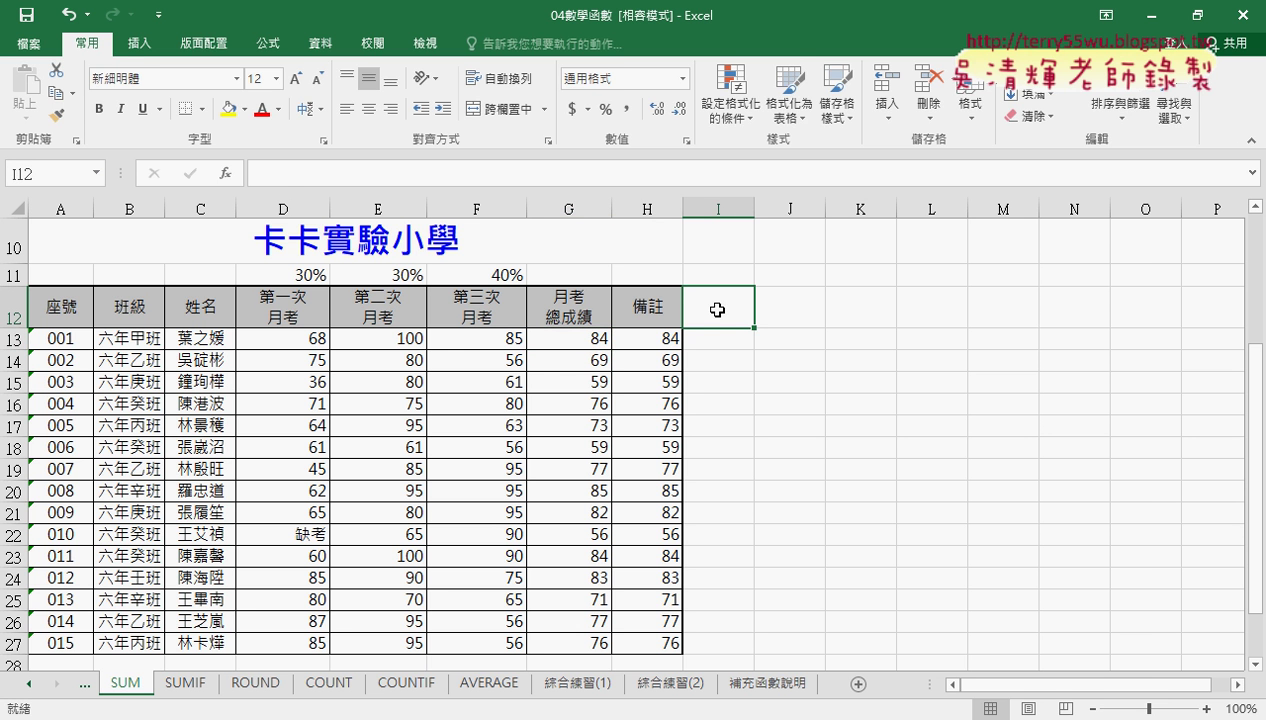
Step: Type the VBA header in I12 and review H13's SUMPRODUCT formula
type("VBA")
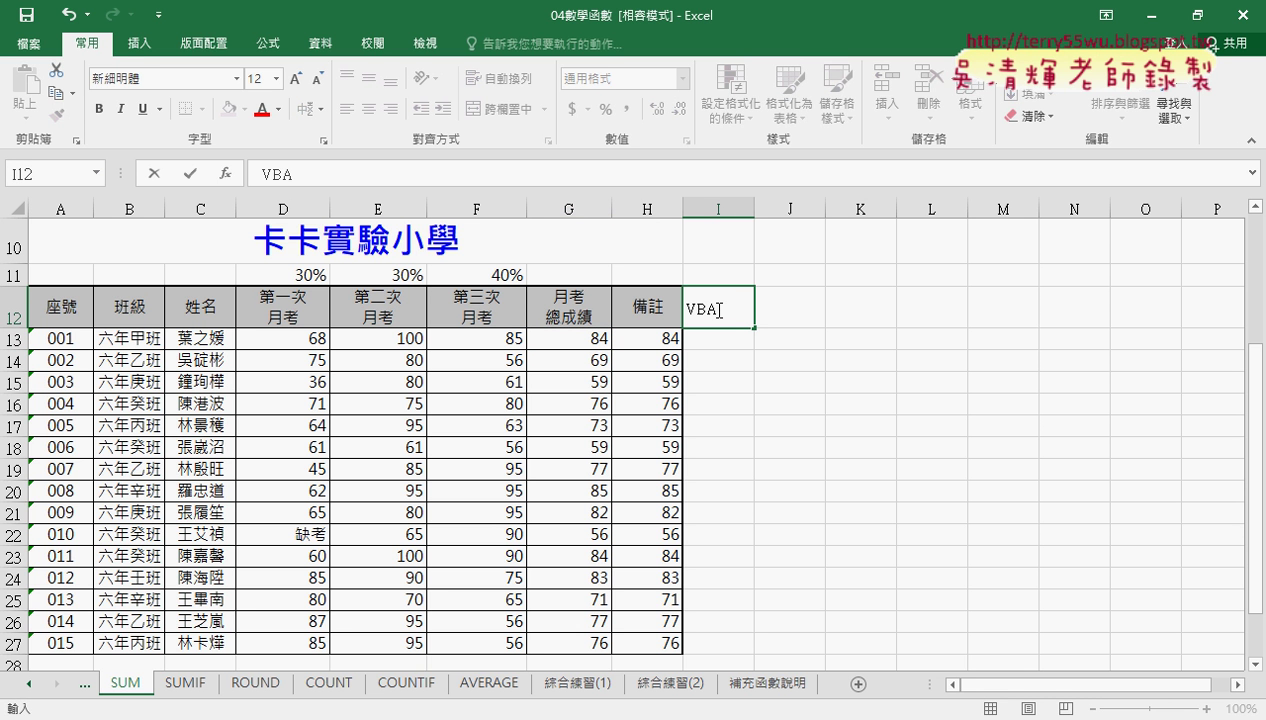
left_click(821, 358)
left_click(588, 340)
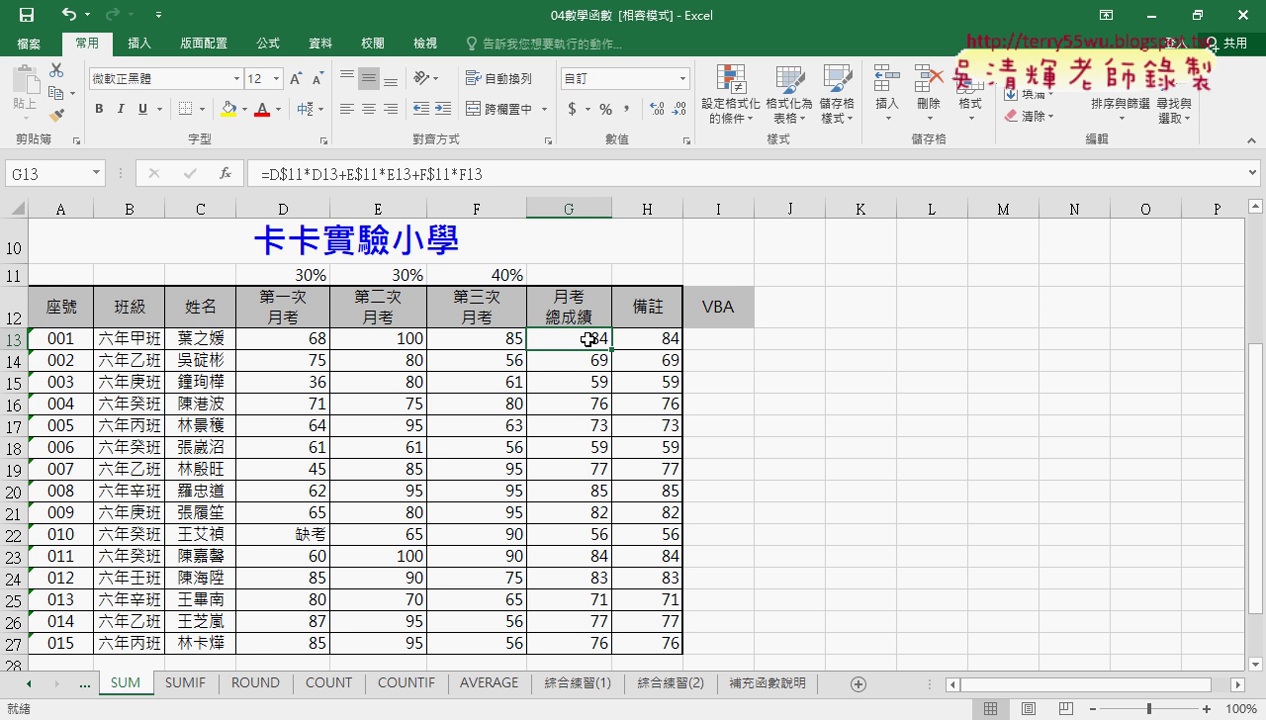
left_click(651, 339)
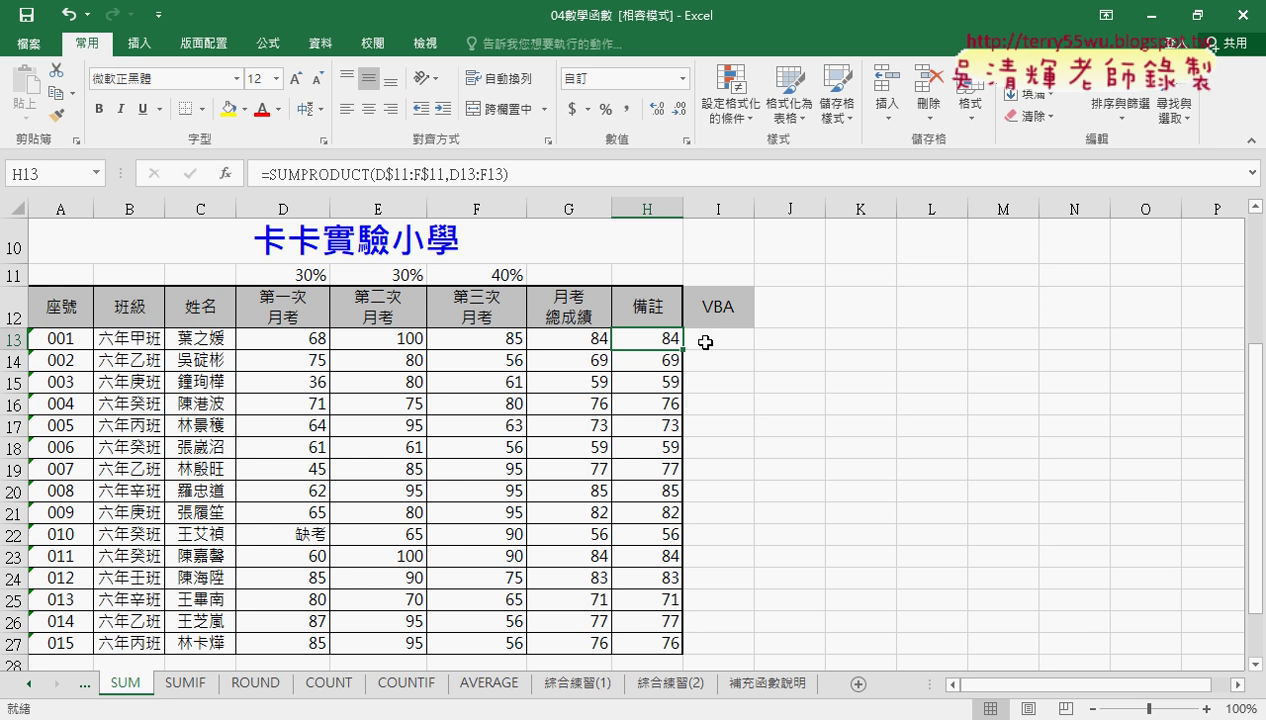
key("ctrl+shift+d")
mouse_move(724, 334)
left_mouse_down()
mouse_move(722, 432)
mouse_move(740, 398)
left_mouse_up()
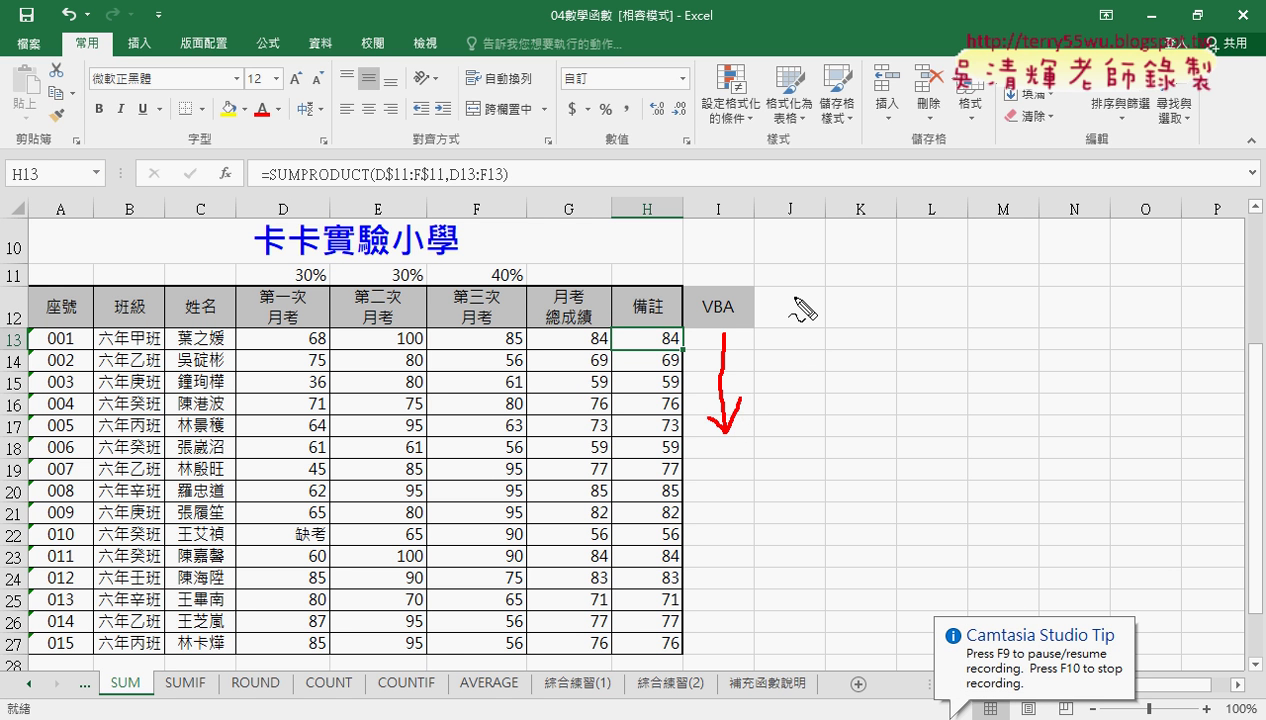
left_click_drag(794, 296, 800, 320)
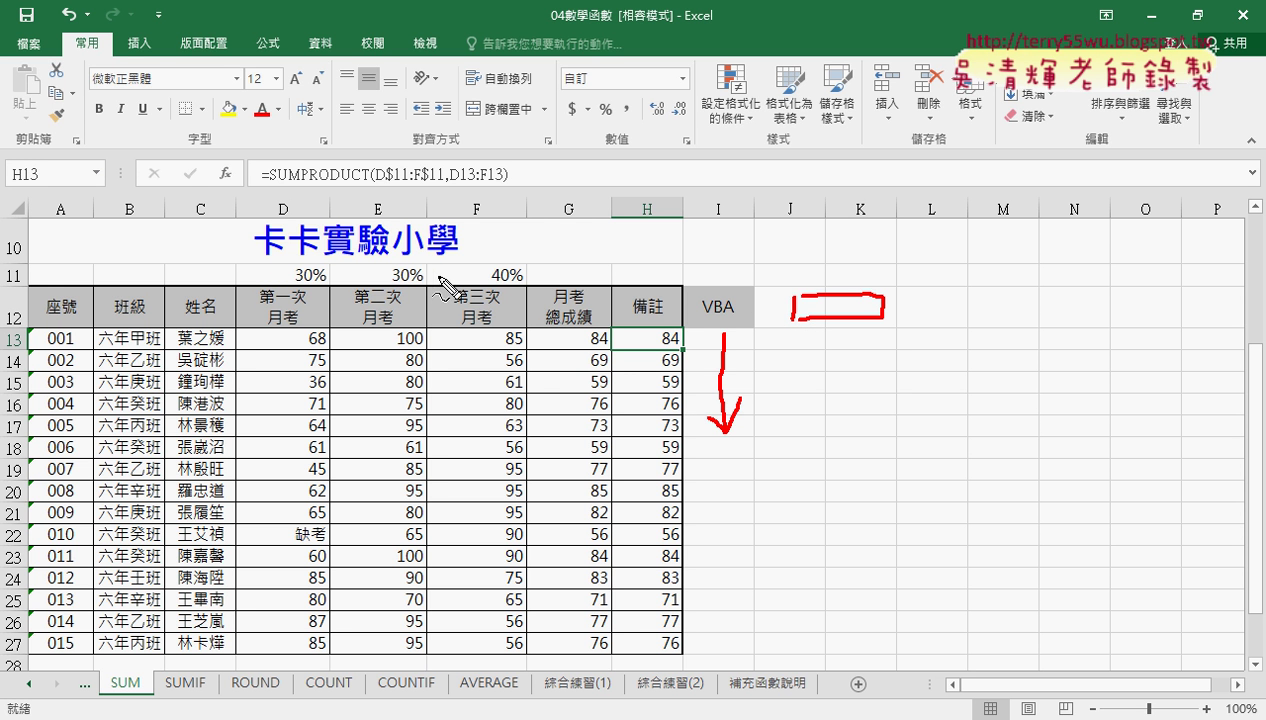
key("Escape")
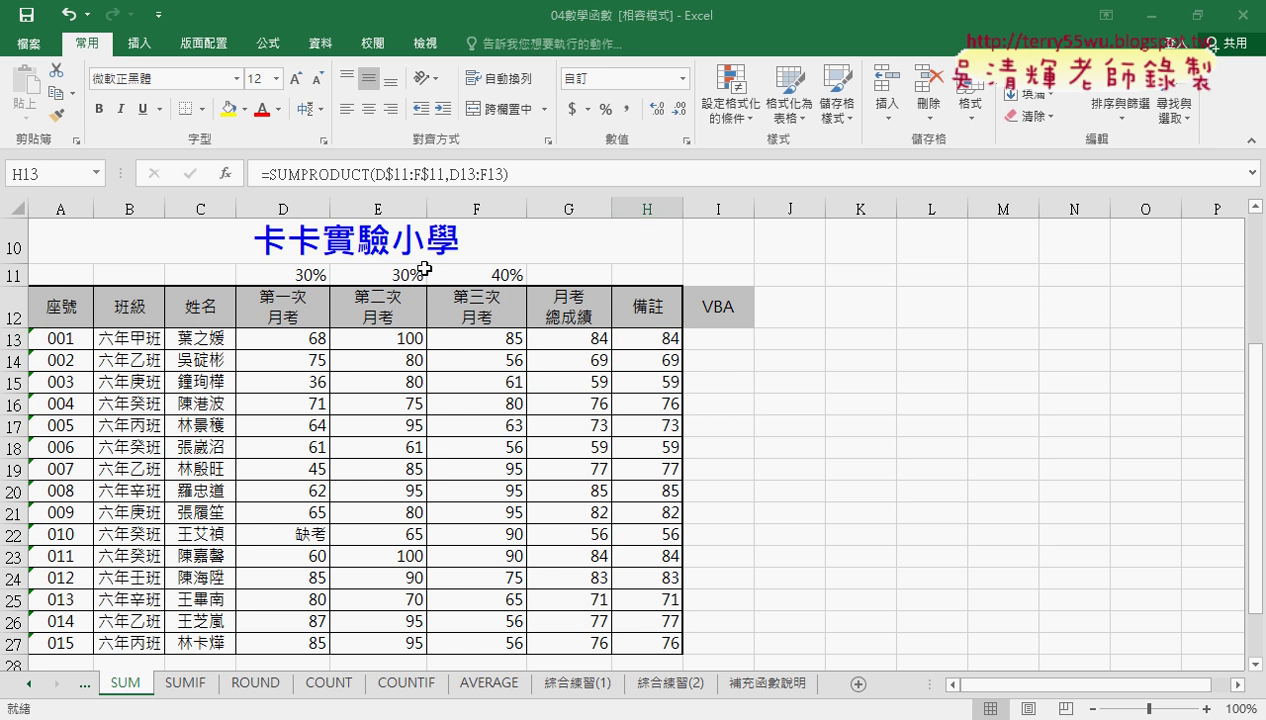
left_click(737, 337)
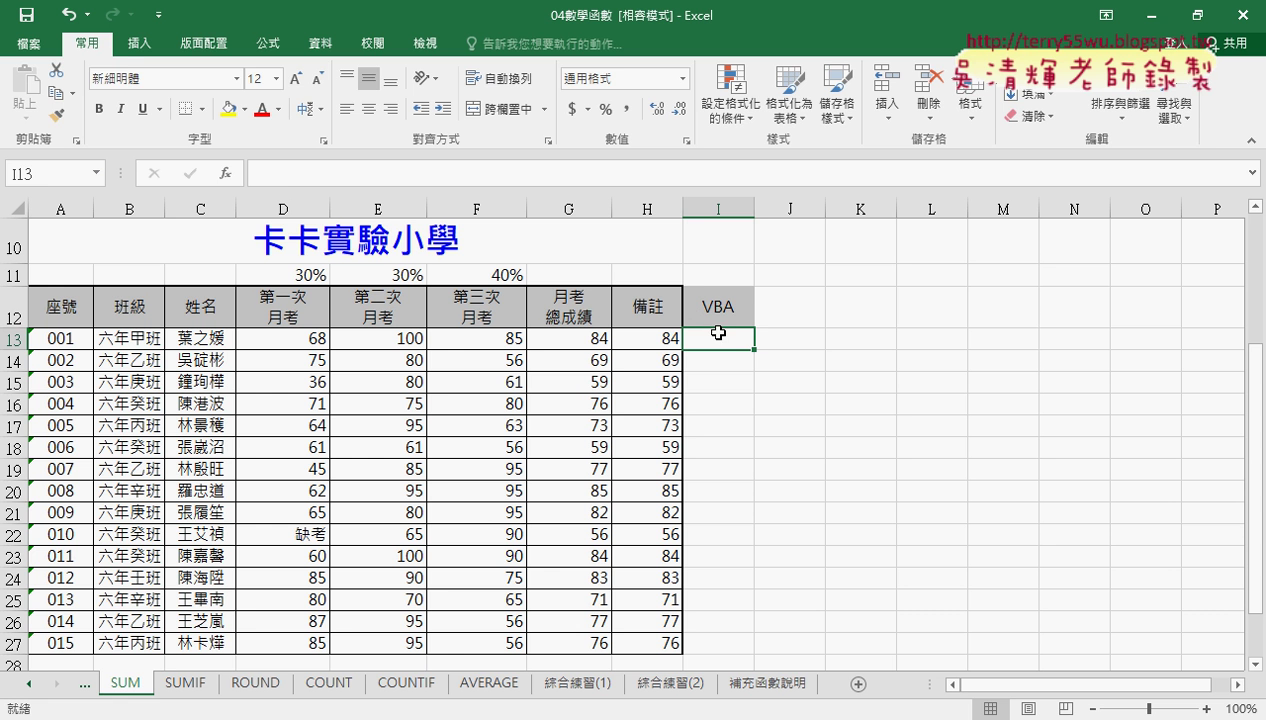
left_click(578, 336)
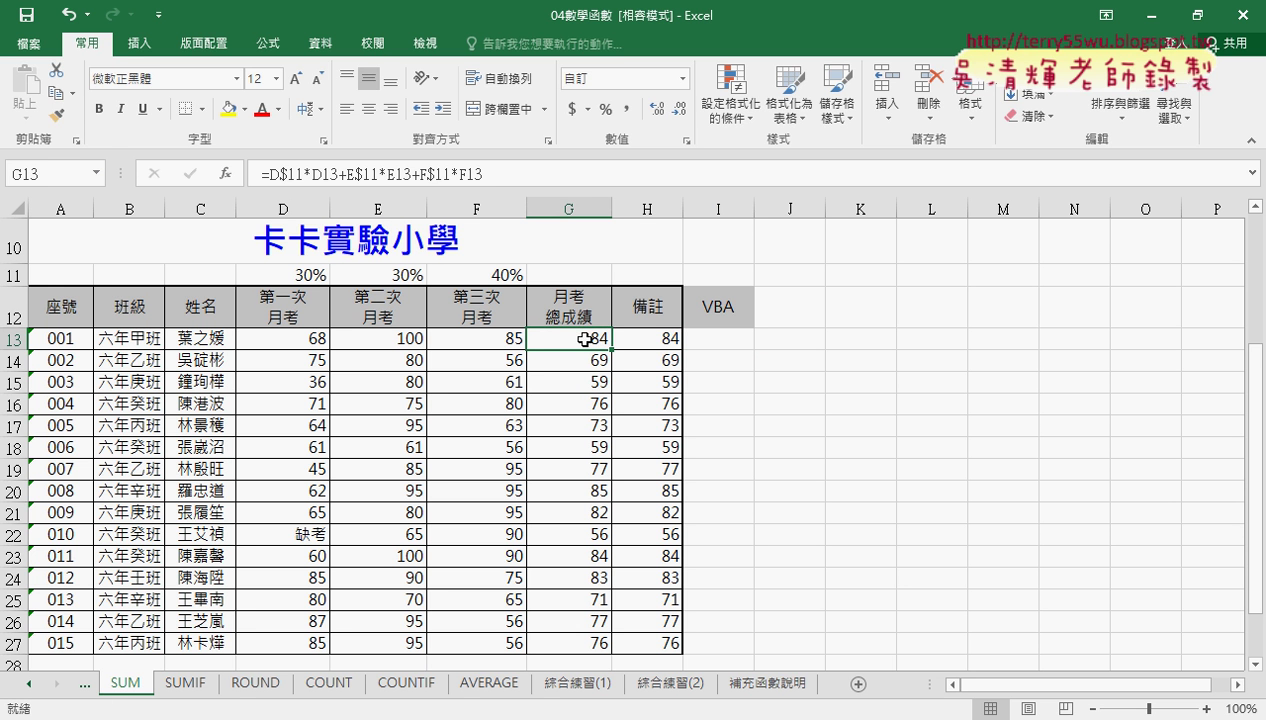
left_click(636, 338)
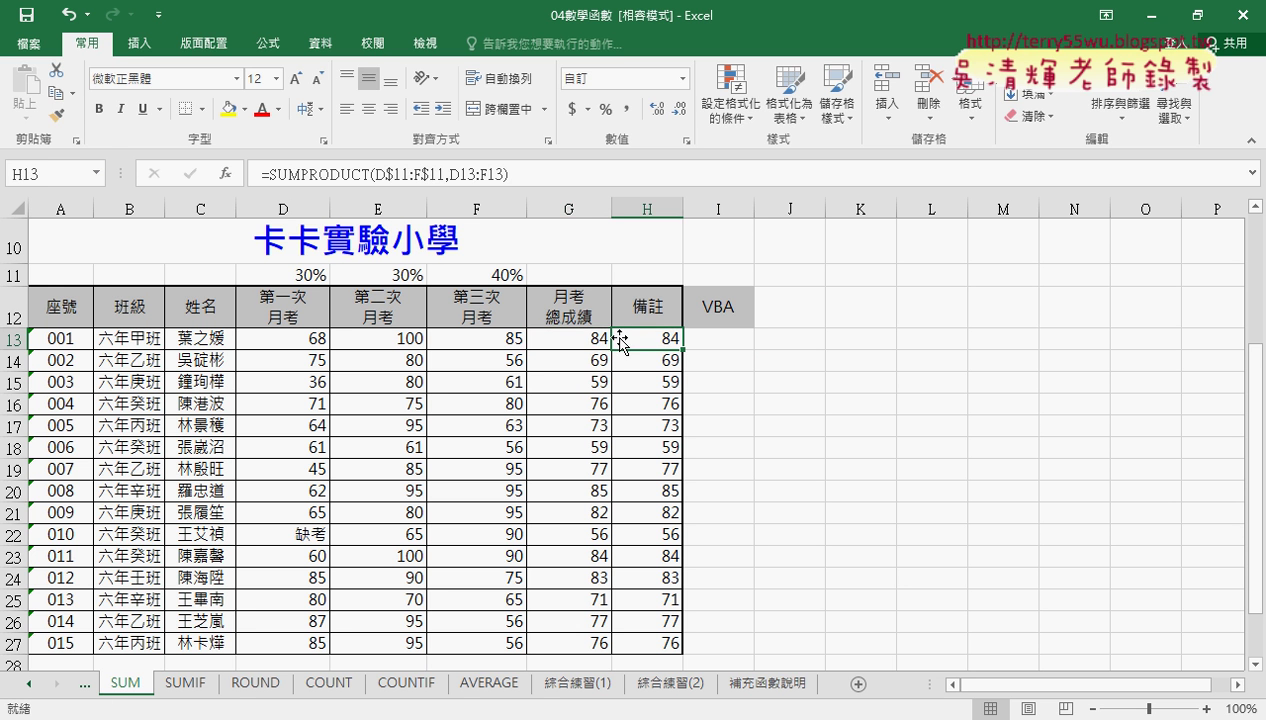
left_click(573, 338)
left_click(656, 338)
left_click(715, 336)
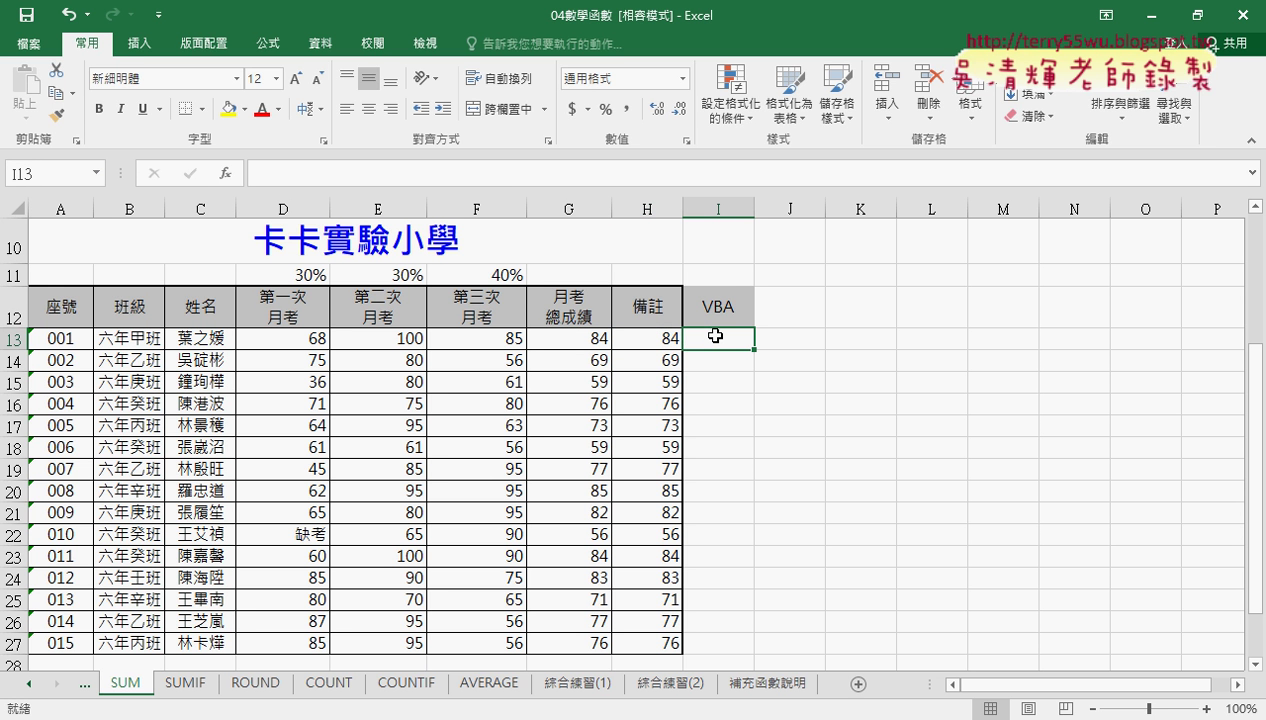